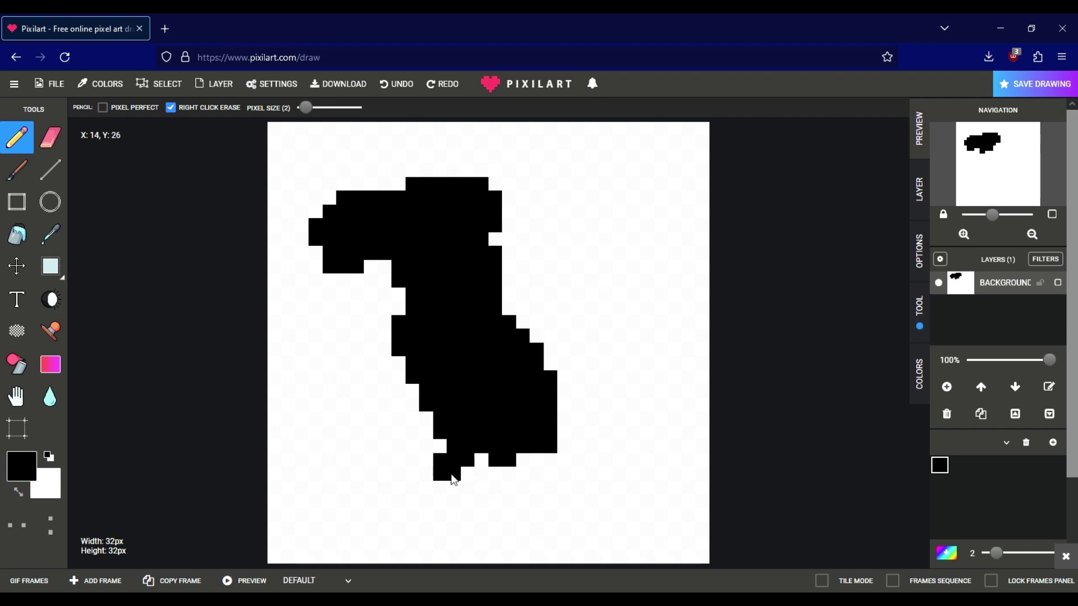
Undo the black neck and body strokes back to the head shape alone
{"action": "left_click_drag", "start_coordinate": [454, 528], "coordinate": [441, 509]}
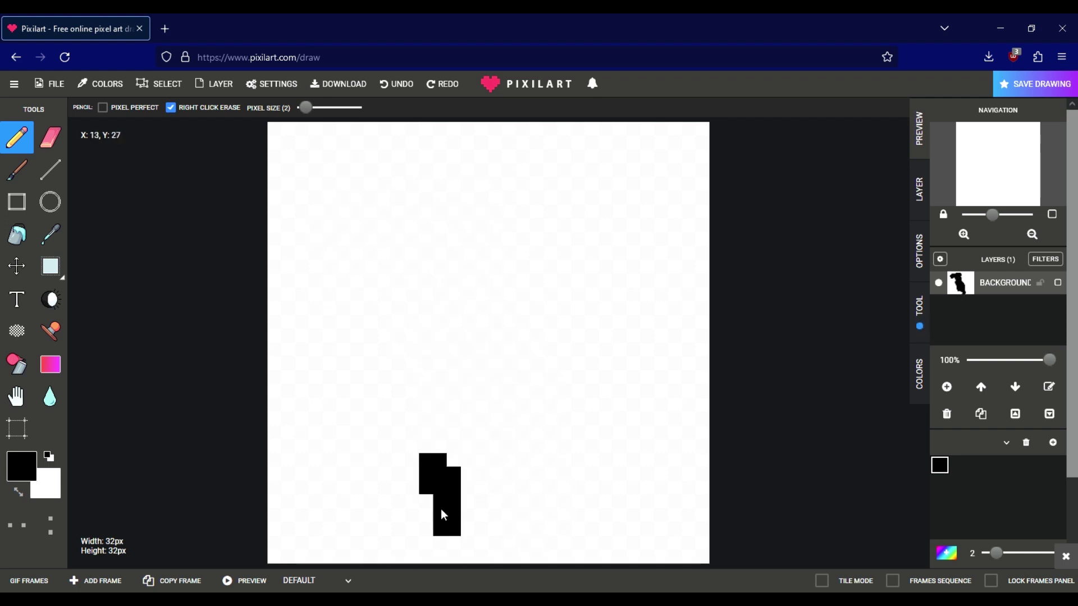
{"action": "left_click", "coordinate": [411, 91]}
{"action": "left_click", "coordinate": [411, 91]}
{"action": "left_click", "coordinate": [403, 92]}
{"action": "left_click", "coordinate": [402, 84]}
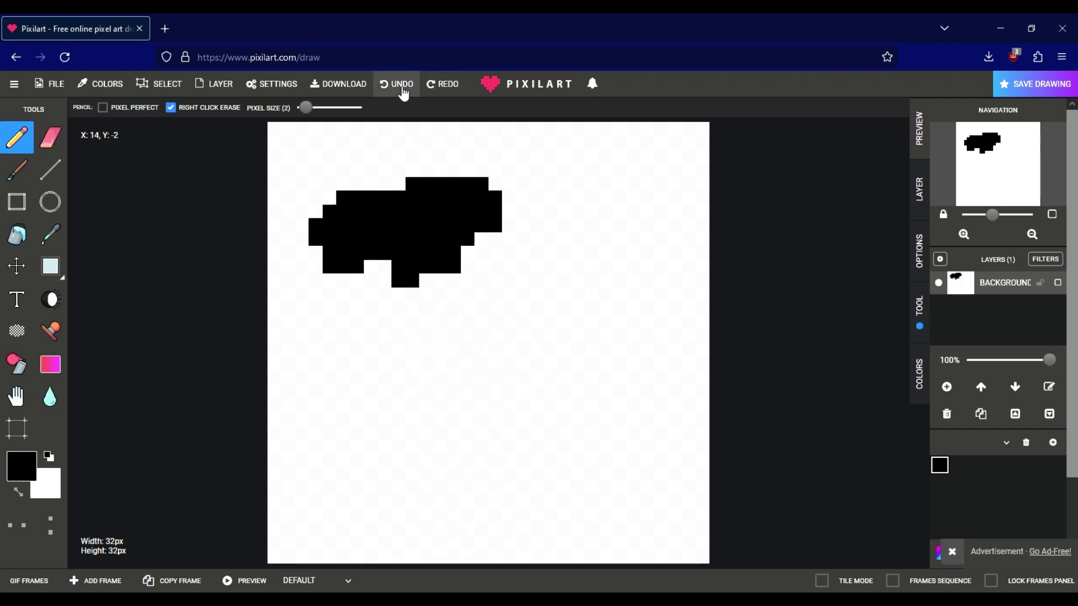
{"action": "left_click", "coordinate": [446, 84]}
{"action": "left_click", "coordinate": [446, 84]}
{"action": "left_click", "coordinate": [402, 85]}
Draw a thick black neck and body from the head down to the canvas's bottom edge with the 2 px pencil
{"action": "mouse_move", "coordinate": [405, 236]}
{"action": "left_mouse_down"}
{"action": "mouse_move", "coordinate": [493, 250]}
{"action": "mouse_move", "coordinate": [493, 404]}
{"action": "mouse_move", "coordinate": [538, 414]}
{"action": "left_mouse_up"}
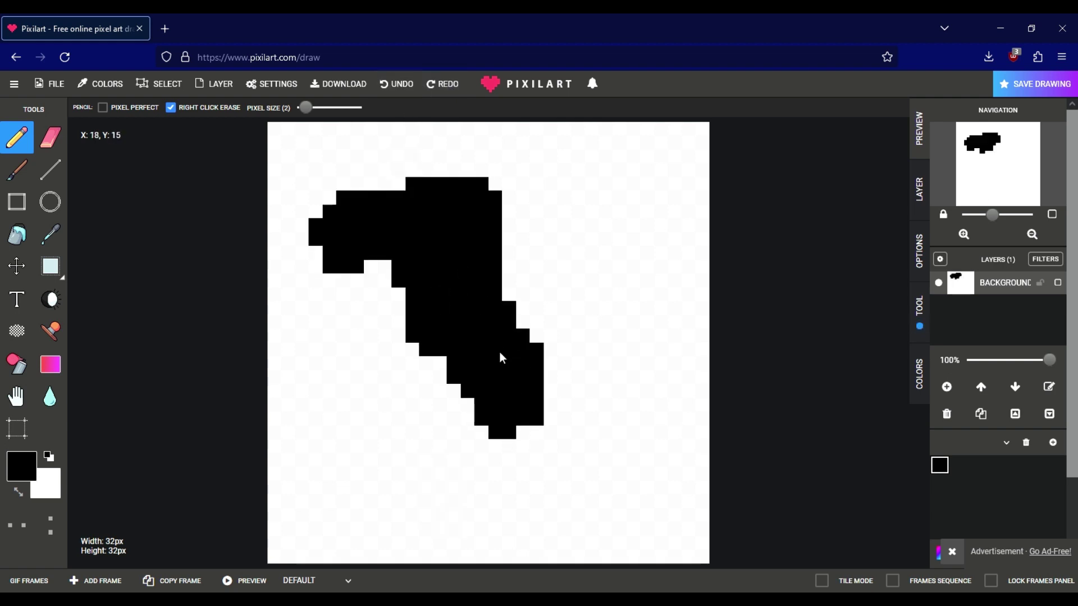
{"action": "mouse_move", "coordinate": [501, 358]}
{"action": "left_mouse_down"}
{"action": "mouse_move", "coordinate": [450, 399]}
{"action": "mouse_move", "coordinate": [442, 423]}
{"action": "mouse_move", "coordinate": [486, 457]}
{"action": "left_mouse_up"}
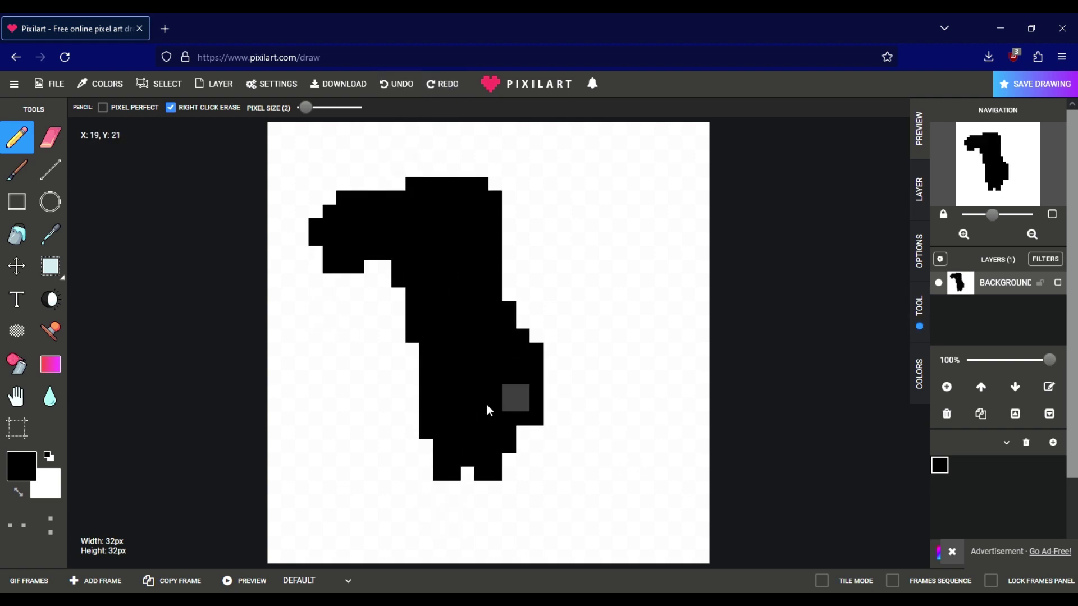
{"action": "mouse_move", "coordinate": [487, 404]}
{"action": "left_mouse_down"}
{"action": "mouse_move", "coordinate": [508, 471]}
{"action": "mouse_move", "coordinate": [488, 491]}
{"action": "mouse_move", "coordinate": [516, 539]}
{"action": "left_mouse_up"}
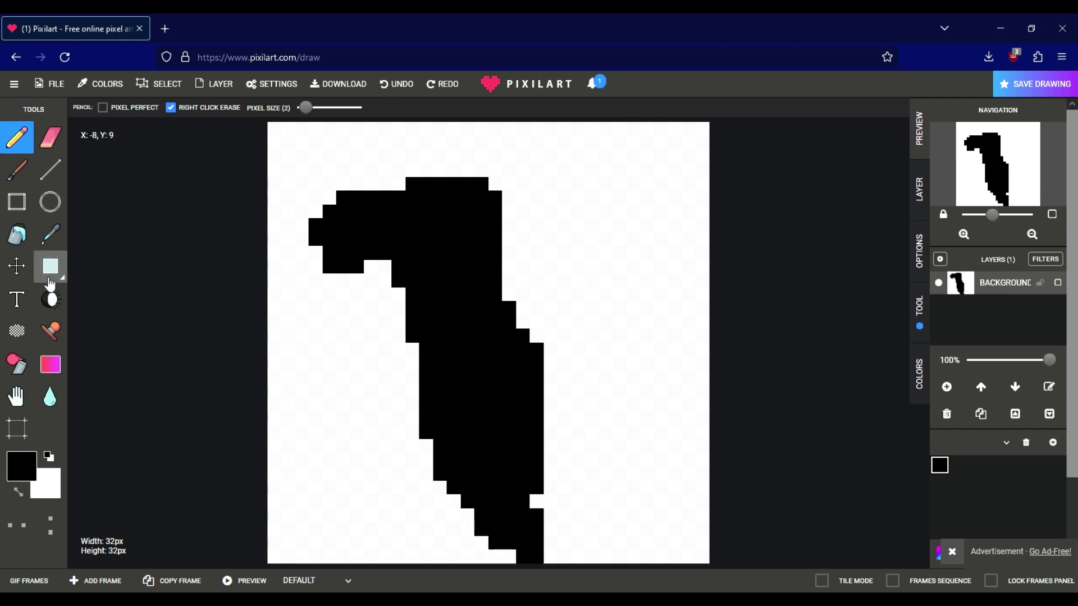
Select the whole silhouette, enlarge it to about 29 × 31 px and move it up and left on the canvas
{"action": "left_click", "coordinate": [50, 269]}
{"action": "left_click_drag", "start_coordinate": [297, 165], "coordinate": [587, 561]}
{"action": "left_click_drag", "start_coordinate": [590, 359], "coordinate": [684, 373]}
{"action": "left_click_drag", "start_coordinate": [550, 375], "coordinate": [524, 346]}
{"action": "left_click_drag", "start_coordinate": [469, 537], "coordinate": [469, 564]}
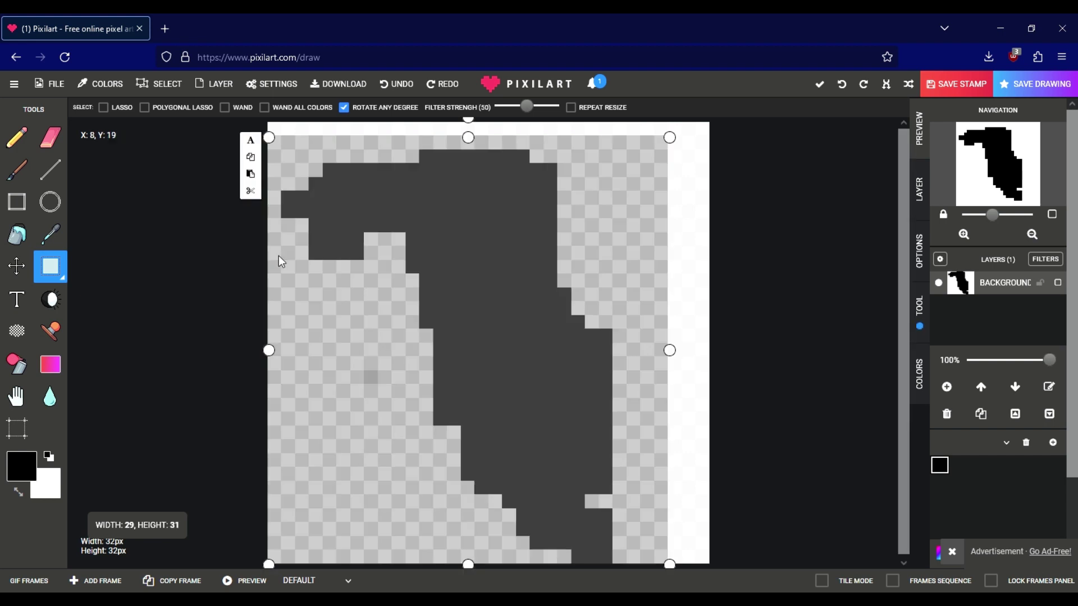
Trim the back of the head and neck into a stepped slope and reshape the muzzle's tip and underside
{"action": "left_click", "coordinate": [17, 140]}
{"action": "mouse_move", "coordinate": [522, 163]}
{"action": "left_mouse_down"}
{"action": "mouse_move", "coordinate": [542, 184]}
{"action": "mouse_move", "coordinate": [552, 242]}
{"action": "left_mouse_up"}
{"action": "left_click_drag", "start_coordinate": [316, 263], "coordinate": [328, 250]}
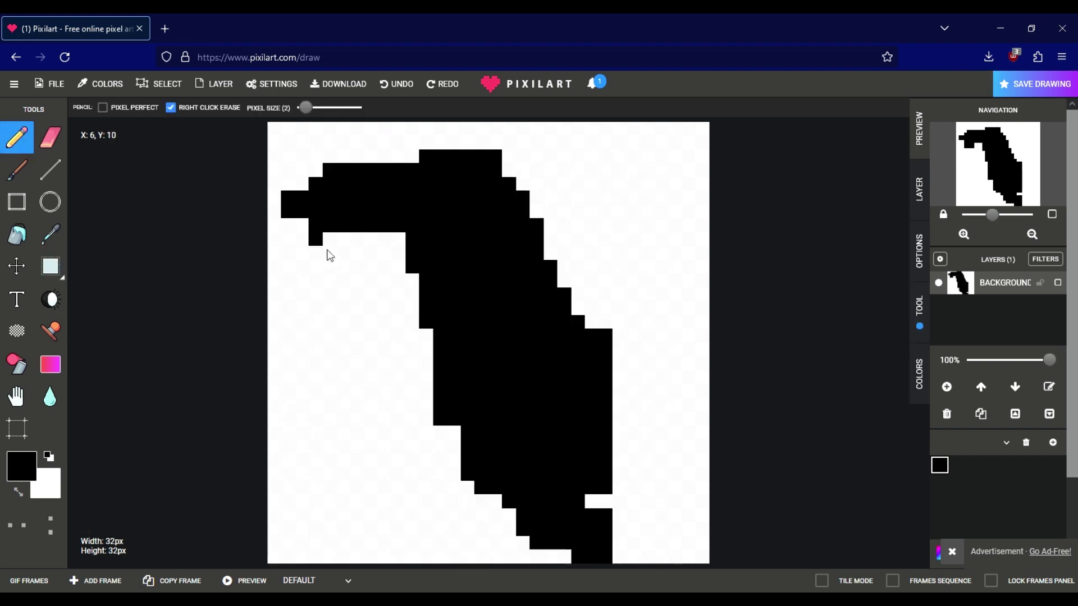
{"action": "right_click", "coordinate": [330, 255]}
{"action": "right_click", "coordinate": [286, 209]}
{"action": "left_click_drag", "start_coordinate": [393, 240], "coordinate": [356, 241]}
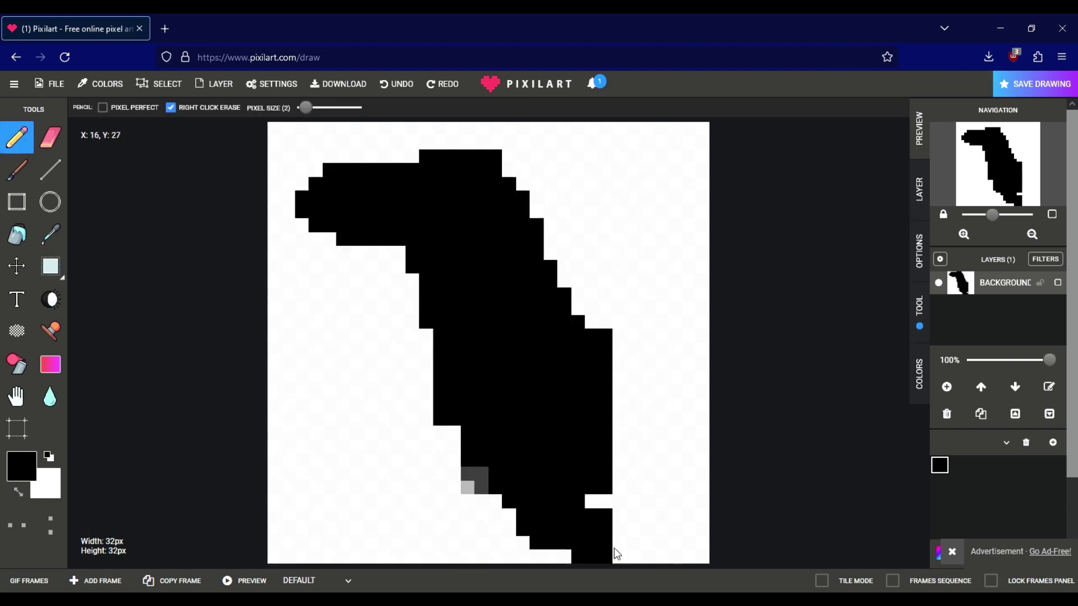
Extend the lower body at full width to the canvas's bottom edge with straight sides, and trim the corner on the back
{"action": "mouse_move", "coordinate": [615, 548]}
{"action": "left_mouse_down"}
{"action": "mouse_move", "coordinate": [572, 548]}
{"action": "mouse_move", "coordinate": [631, 561]}
{"action": "mouse_move", "coordinate": [615, 525]}
{"action": "mouse_move", "coordinate": [525, 516]}
{"action": "left_mouse_up"}
{"action": "left_click_drag", "start_coordinate": [593, 505], "coordinate": [599, 554]}
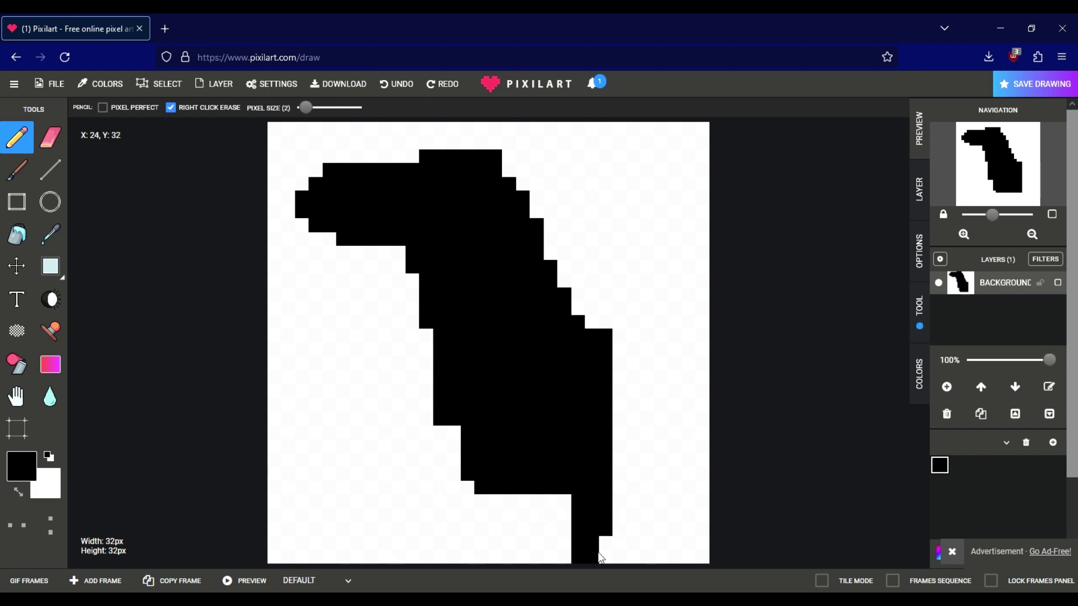
{"action": "right_click", "coordinate": [615, 331]}
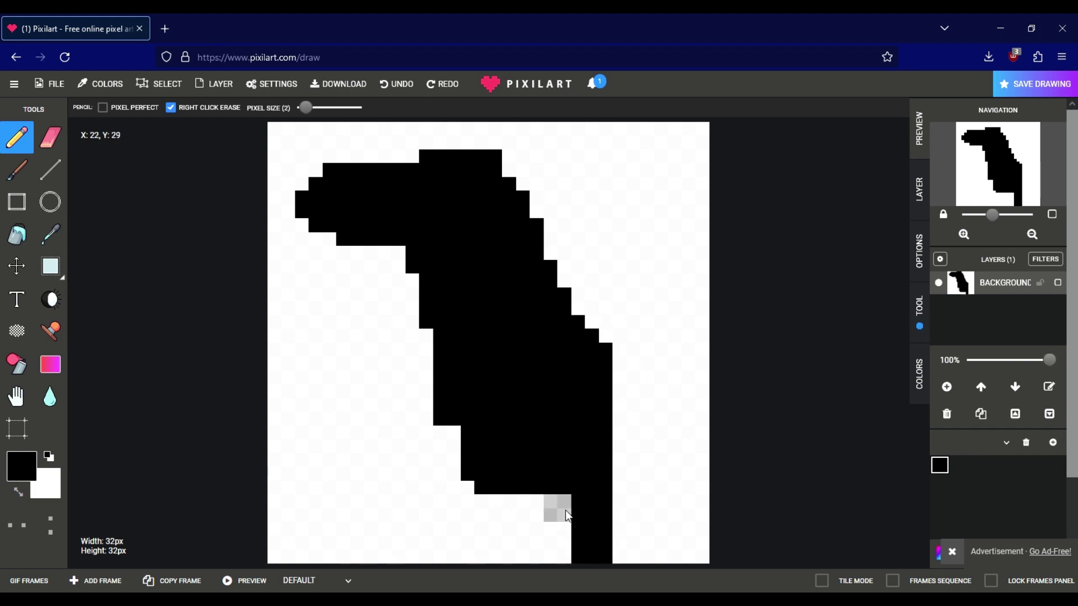
{"action": "mouse_move", "coordinate": [528, 539]}
{"action": "left_mouse_down"}
{"action": "mouse_move", "coordinate": [485, 536]}
{"action": "mouse_move", "coordinate": [501, 554]}
{"action": "mouse_move", "coordinate": [543, 563]}
{"action": "mouse_move", "coordinate": [570, 555]}
{"action": "left_mouse_up"}
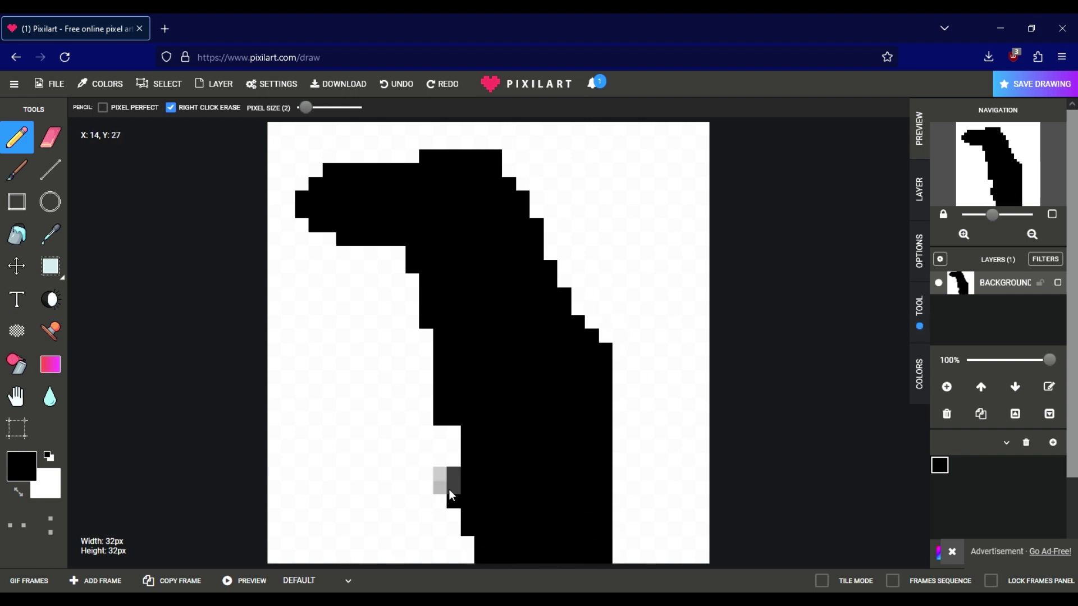
{"action": "right_click", "coordinate": [449, 493]}
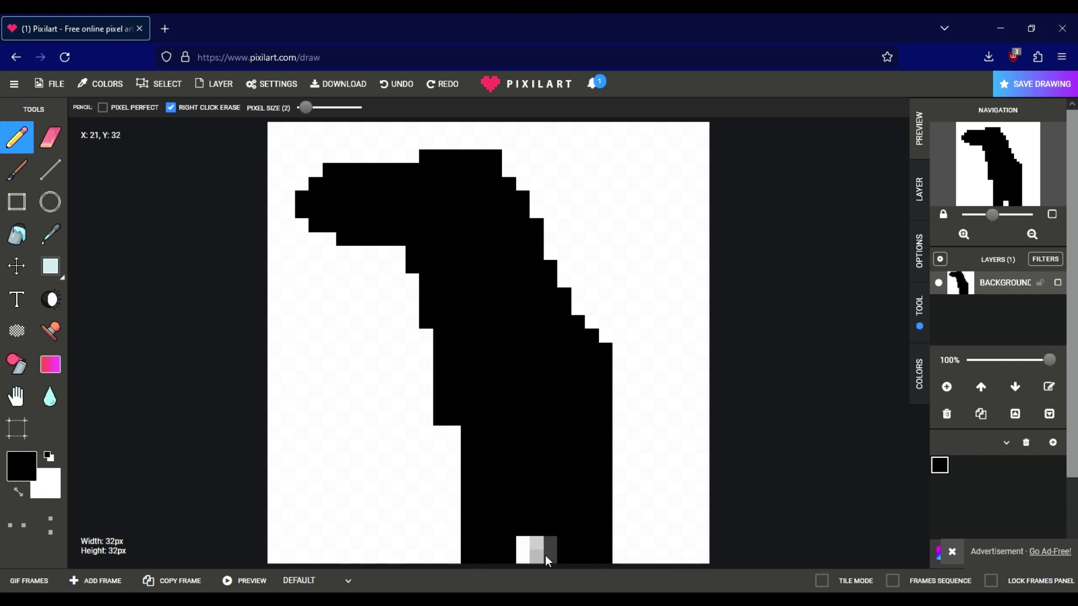
{"action": "right_click", "coordinate": [545, 555]}
{"action": "left_click", "coordinate": [521, 542]}
{"action": "left_click", "coordinate": [547, 552]}
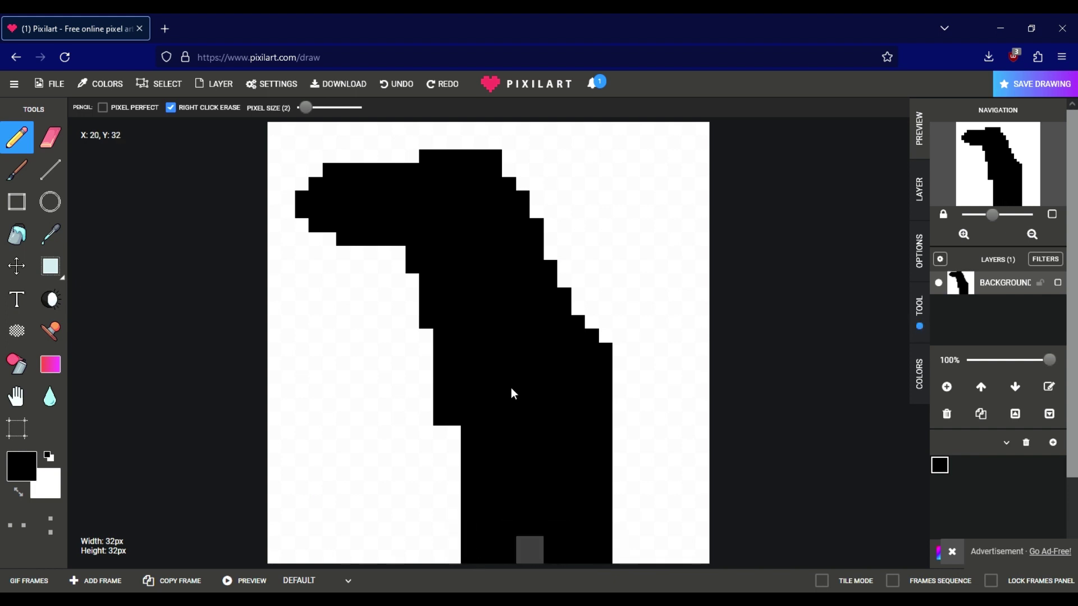
Shift the head and upper neck one pixel right and erase the overhang along the back
{"action": "key", "text": "s"}
{"action": "left_click_drag", "start_coordinate": [303, 156], "coordinate": [617, 425]}
{"action": "left_click_drag", "start_coordinate": [534, 342], "coordinate": [555, 338]}
{"action": "key", "text": "p"}
{"action": "left_click_drag", "start_coordinate": [637, 425], "coordinate": [634, 367]}
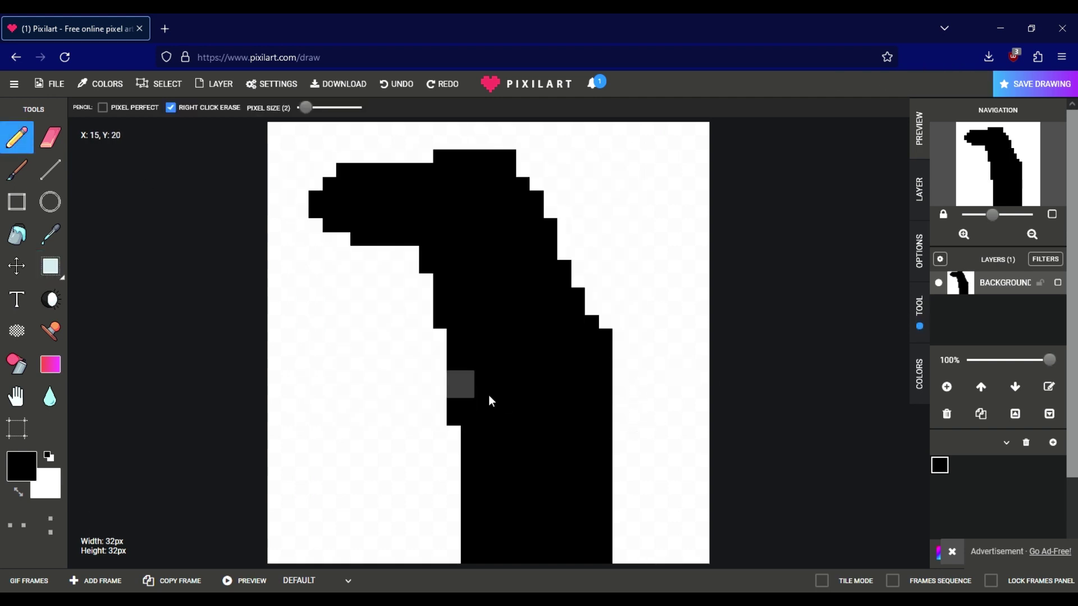
Choose the Bucket tool and add the dark reddish brown #6e2216 to the palette
{"action": "left_click", "coordinate": [23, 236]}
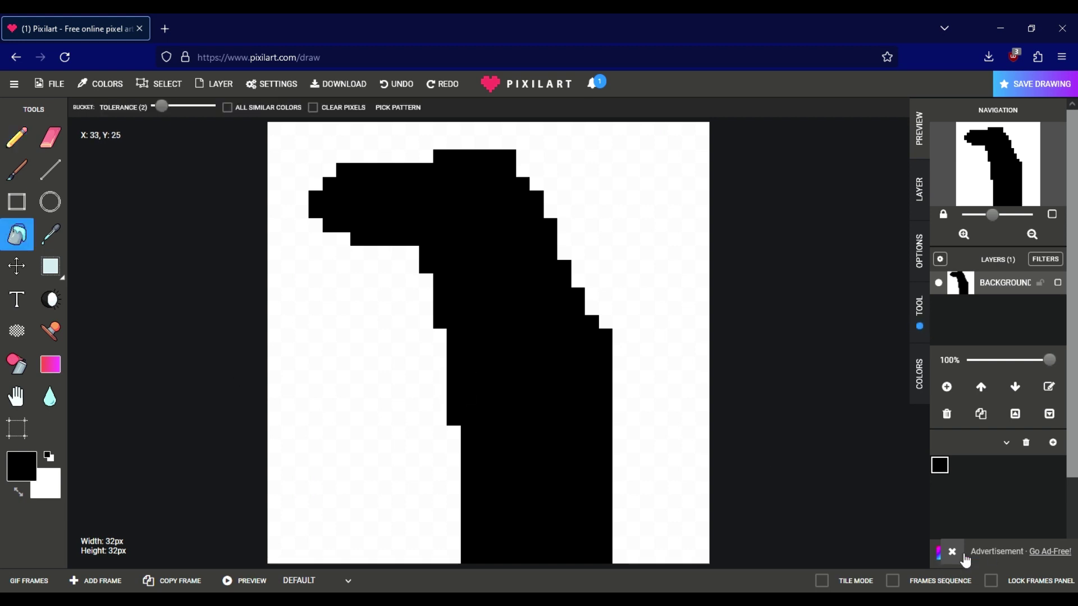
{"action": "left_click", "coordinate": [958, 554]}
{"action": "left_click", "coordinate": [948, 554]}
{"action": "left_click", "coordinate": [822, 530]}
{"action": "left_click_drag", "start_coordinate": [826, 536], "coordinate": [780, 487]}
{"action": "left_click", "coordinate": [868, 544]}
Add two lighter browns to the palette, a reddish brown and a brighter orange-brown
{"action": "left_click", "coordinate": [946, 553]}
{"action": "left_click", "coordinate": [777, 479]}
{"action": "left_click", "coordinate": [822, 528]}
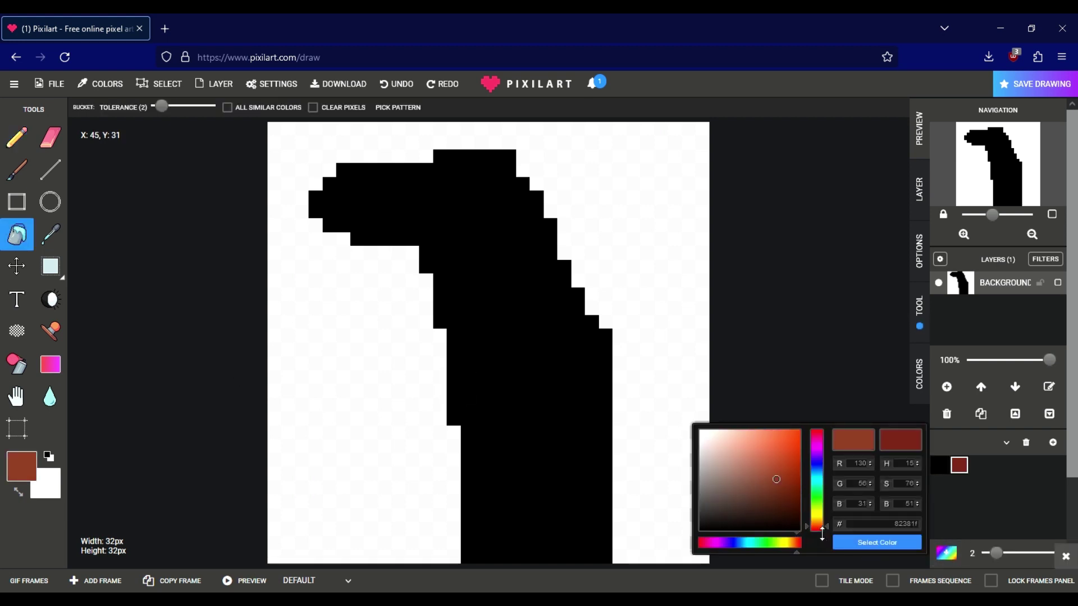
{"action": "left_click", "coordinate": [821, 526]}
{"action": "left_click", "coordinate": [870, 544]}
{"action": "left_click", "coordinate": [946, 553]}
{"action": "left_click", "coordinate": [817, 524]}
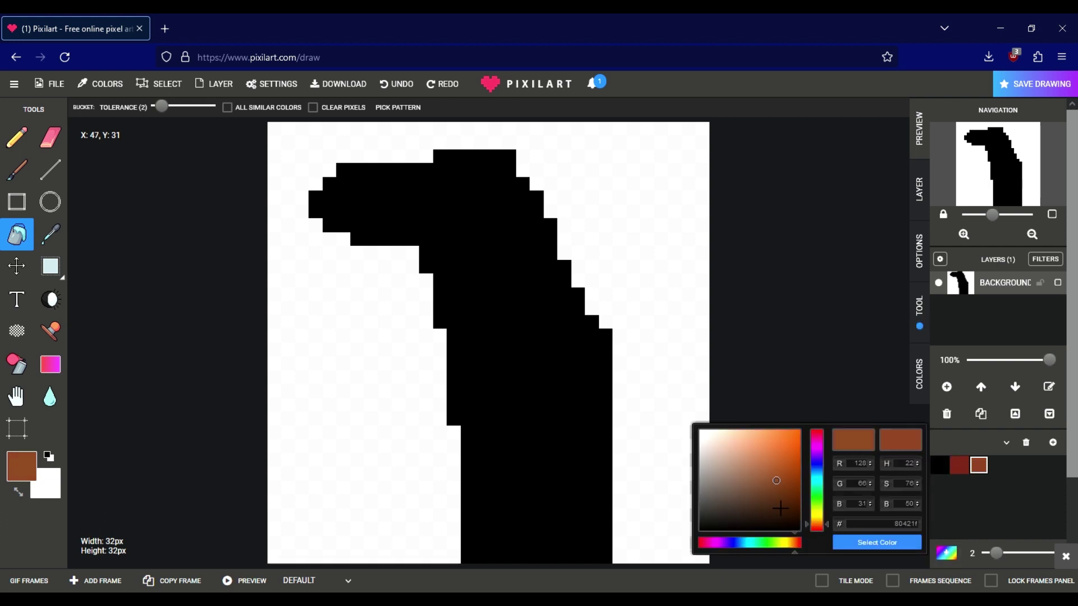
{"action": "left_click", "coordinate": [769, 468]}
{"action": "left_click", "coordinate": [877, 542]}
{"action": "left_click", "coordinate": [605, 84]}
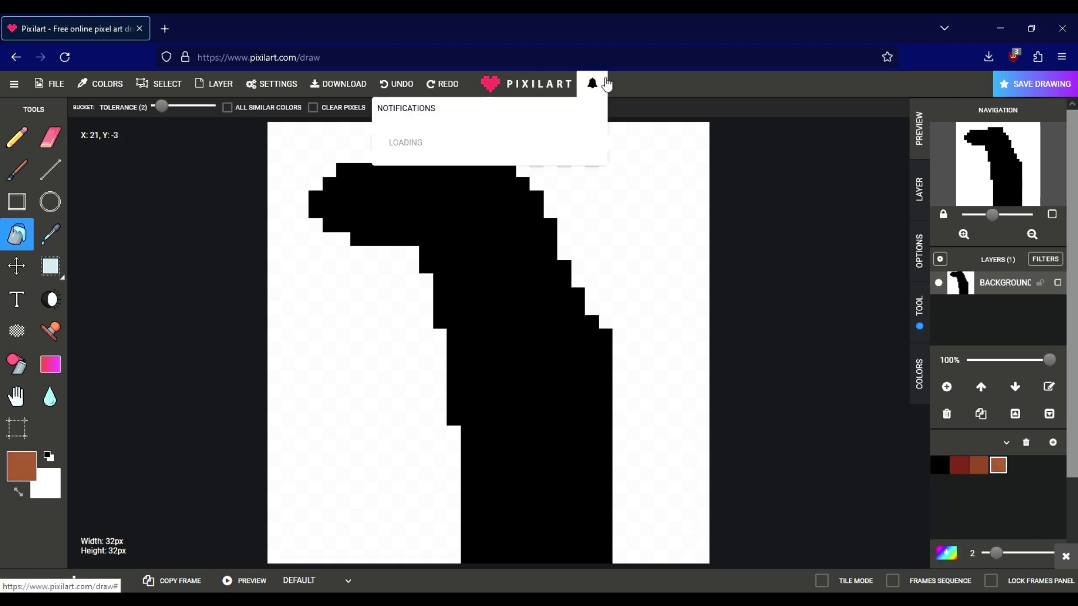
Add two darker shades of the reddish brown to the palette, dark red #5e140c and a deeper maroon
{"action": "left_click", "coordinate": [960, 466]}
{"action": "left_click", "coordinate": [948, 554]}
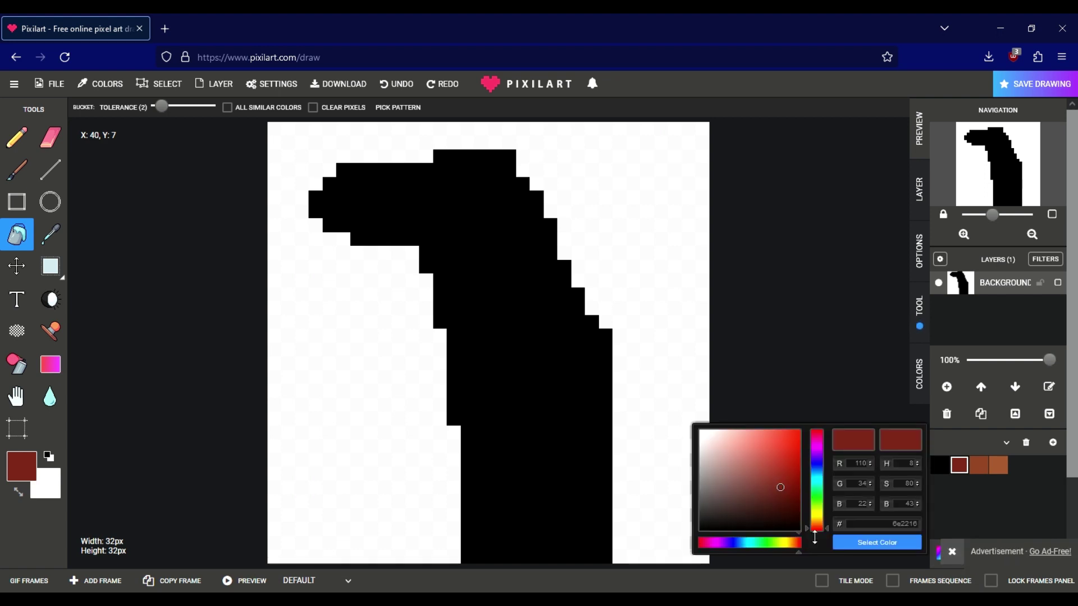
{"action": "left_click", "coordinate": [817, 539]}
{"action": "left_click_drag", "start_coordinate": [817, 538], "coordinate": [816, 530]}
{"action": "left_click", "coordinate": [788, 494]}
{"action": "left_click", "coordinate": [869, 548]}
{"action": "left_click", "coordinate": [956, 553]}
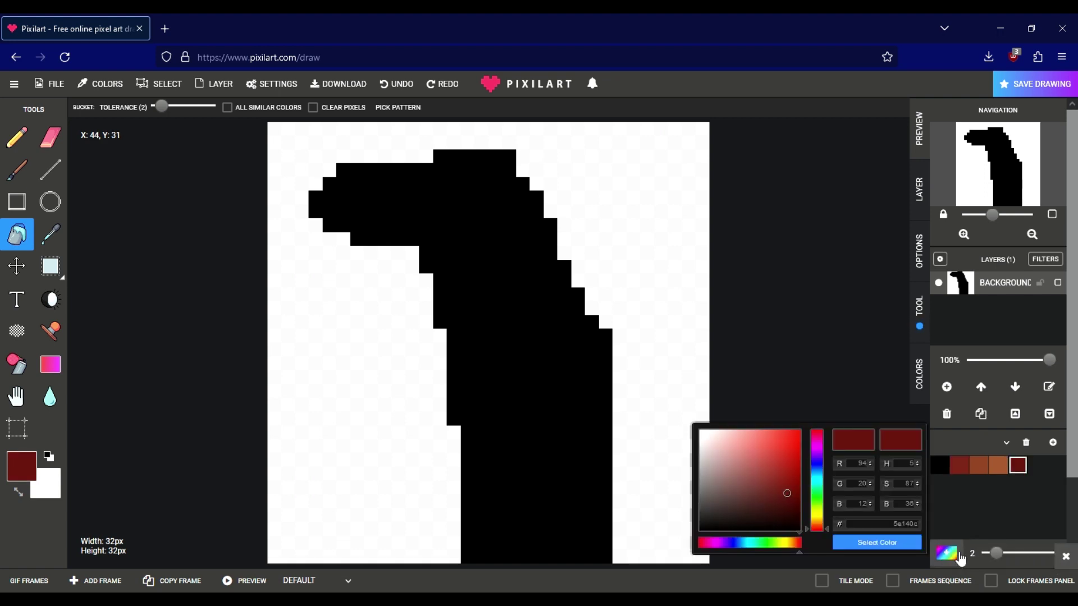
{"action": "left_click", "coordinate": [822, 433]}
{"action": "left_click", "coordinate": [795, 501]}
{"action": "left_click", "coordinate": [910, 543]}
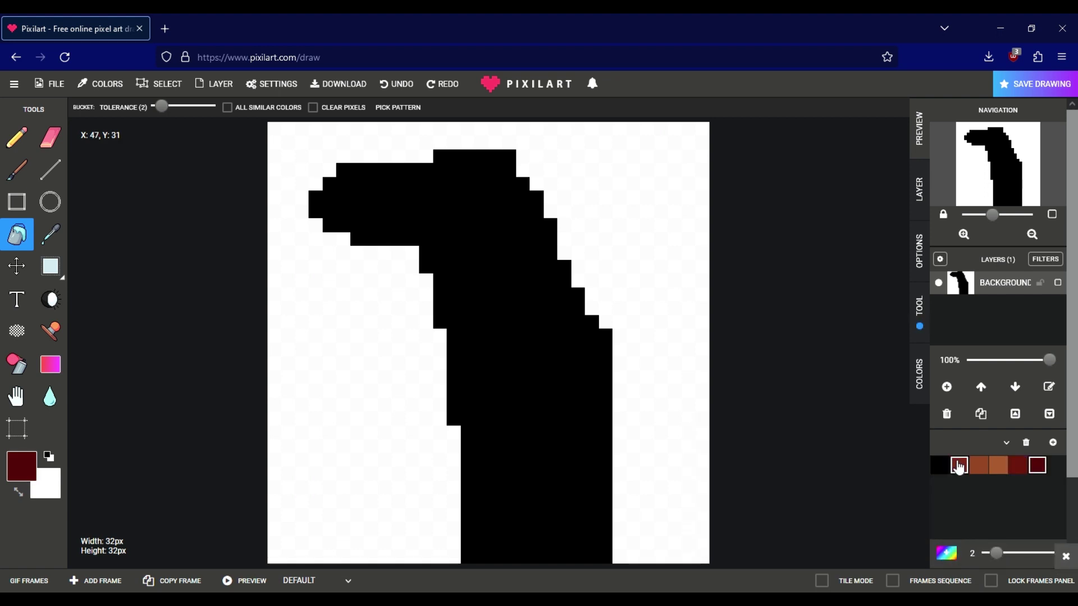
Add the dark green #08360c to the palette
{"action": "left_click", "coordinate": [955, 553]}
{"action": "left_click_drag", "start_coordinate": [818, 491], "coordinate": [818, 495]}
{"action": "left_click_drag", "start_coordinate": [792, 505], "coordinate": [786, 509]}
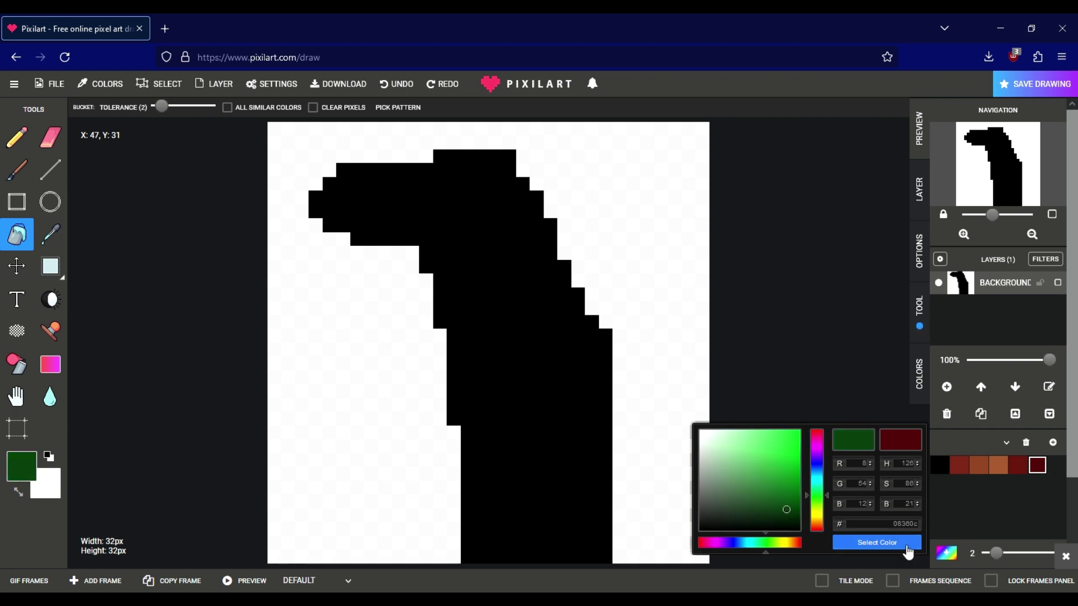
{"action": "left_click", "coordinate": [905, 547]}
Add two progressively lighter, yellower greens to the palette based on the dark green
{"action": "left_click", "coordinate": [952, 554]}
{"action": "left_click", "coordinate": [817, 504]}
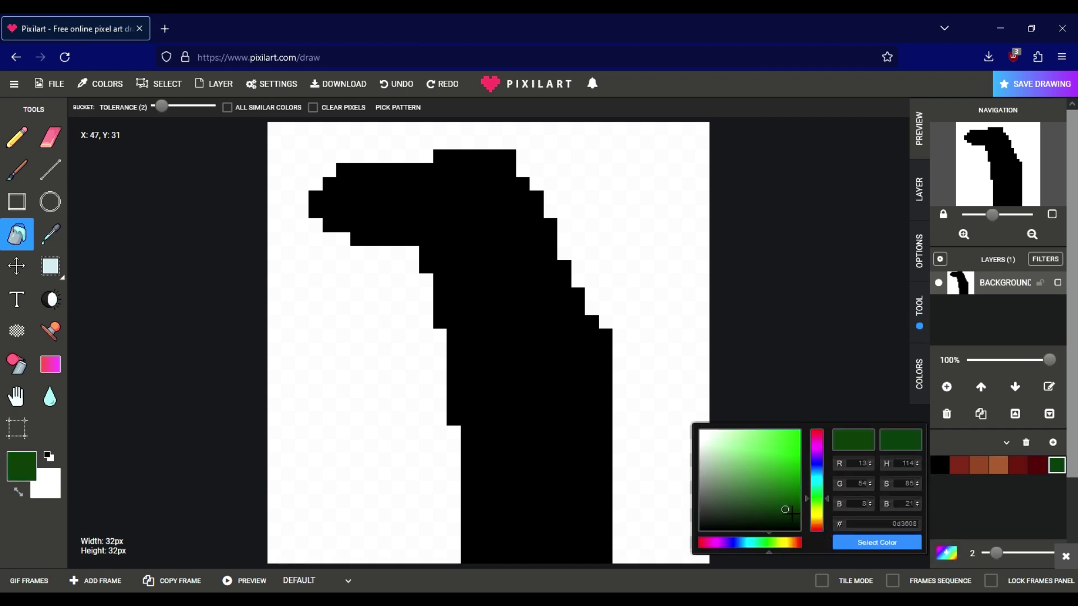
{"action": "left_click", "coordinate": [778, 501]}
{"action": "left_click", "coordinate": [898, 546]}
{"action": "left_click", "coordinate": [949, 554]}
{"action": "left_click", "coordinate": [818, 502]}
{"action": "left_click", "coordinate": [784, 493]}
{"action": "left_click", "coordinate": [896, 548]}
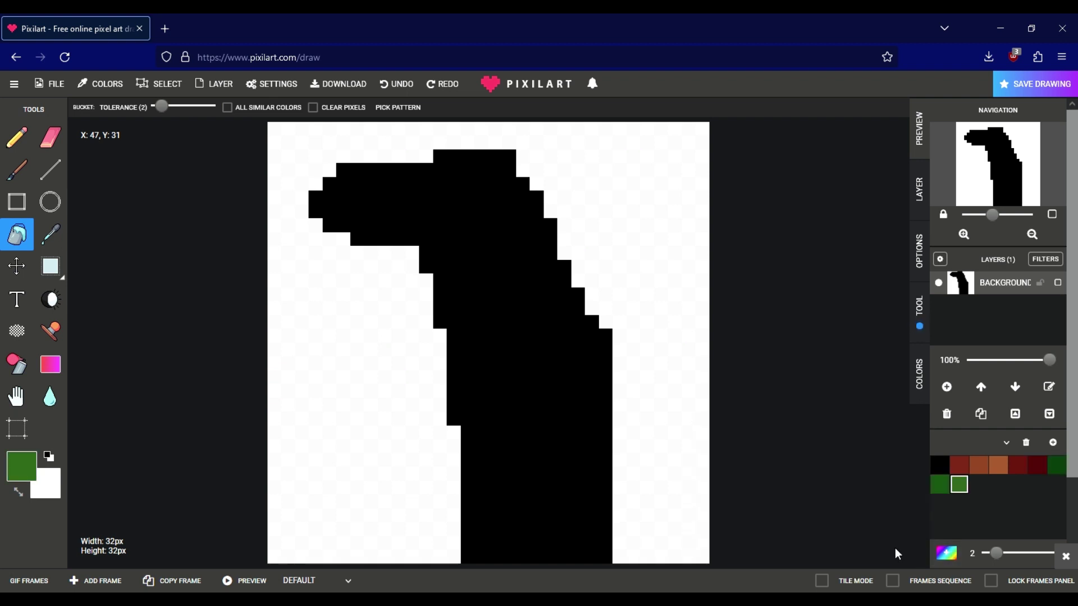
Add a darker shade of the first green, #05290b, and an even deeper green to the palette
{"action": "left_click", "coordinate": [1057, 466]}
{"action": "left_click", "coordinate": [947, 554]}
{"action": "left_click", "coordinate": [817, 494]}
{"action": "left_click", "coordinate": [789, 514]}
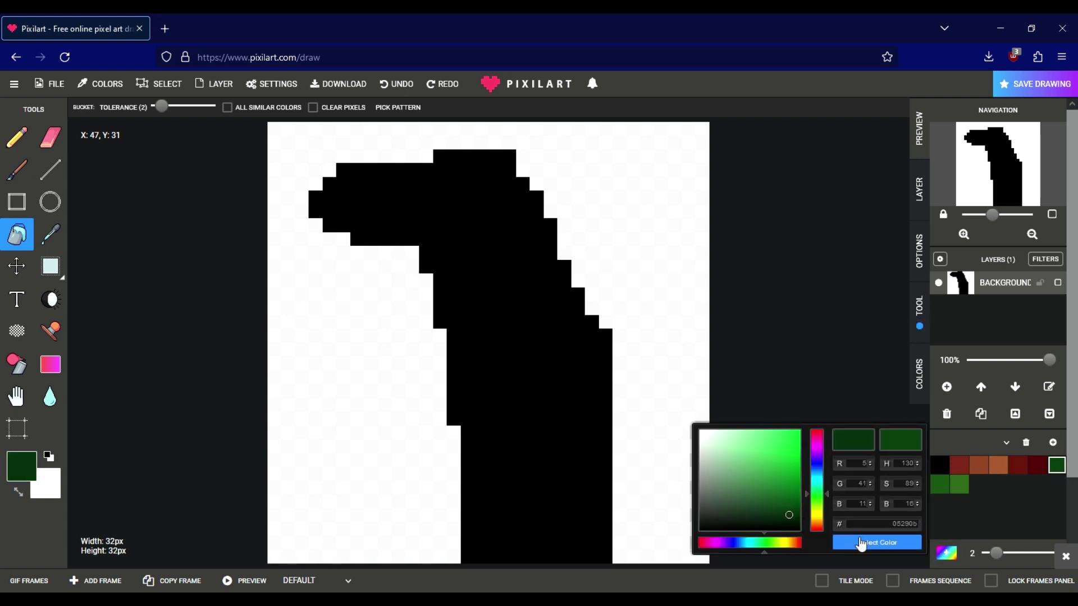
{"action": "left_click", "coordinate": [861, 544]}
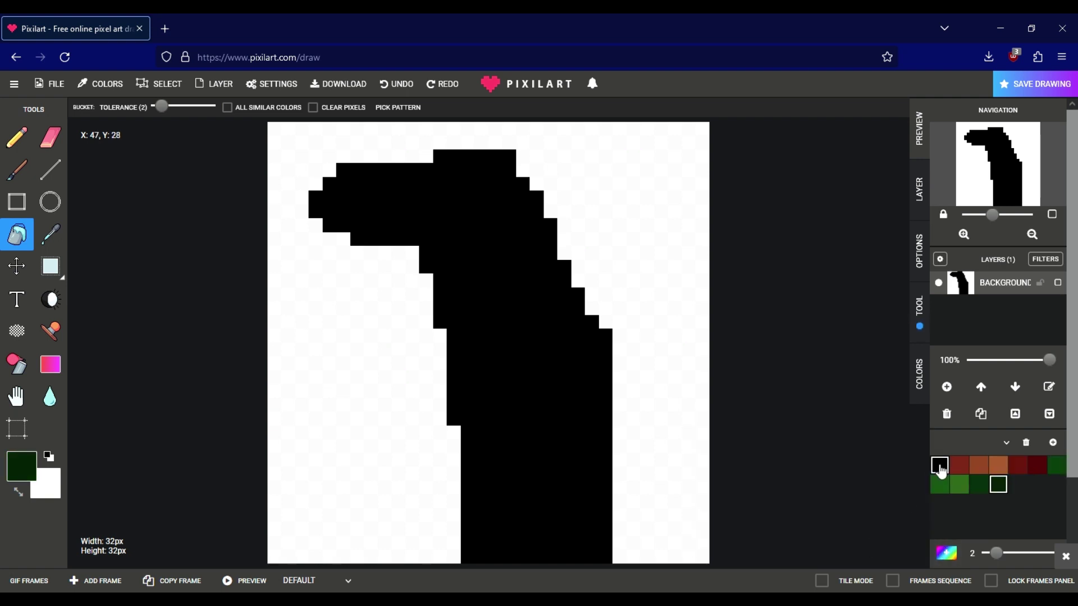
Fill the black silhouette with the reddish brown #6e2216
{"action": "left_click", "coordinate": [941, 467]}
{"action": "left_click", "coordinate": [959, 466]}
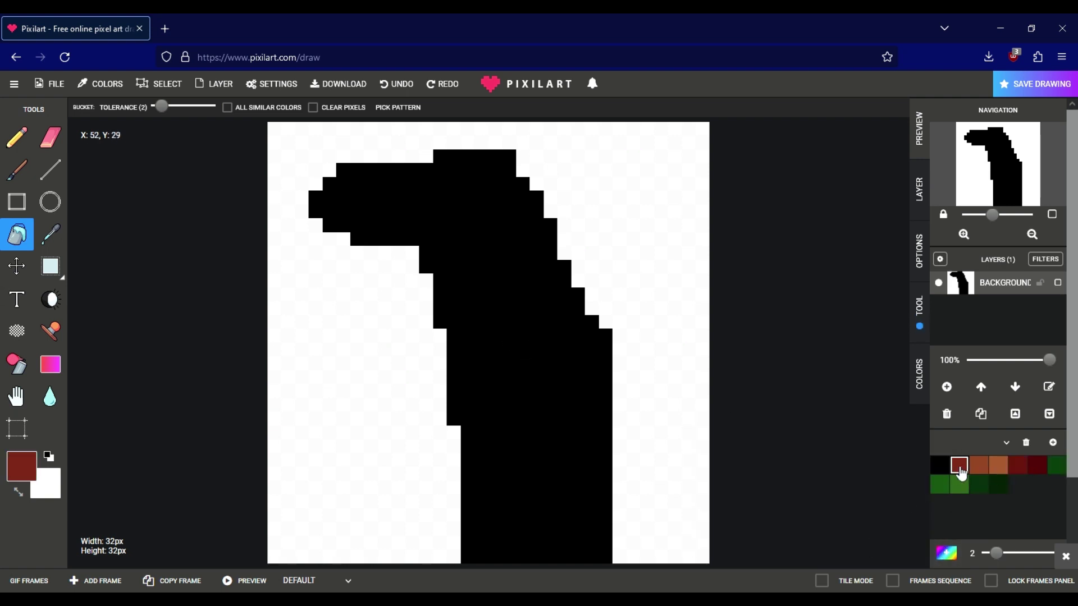
{"action": "left_click", "coordinate": [580, 422]}
Shade the lower front of the body with the pencil in dark red #5e140c, trimming the shadow's inner edge with the base colour
{"action": "left_click", "coordinate": [1018, 465]}
{"action": "left_click", "coordinate": [475, 539]}
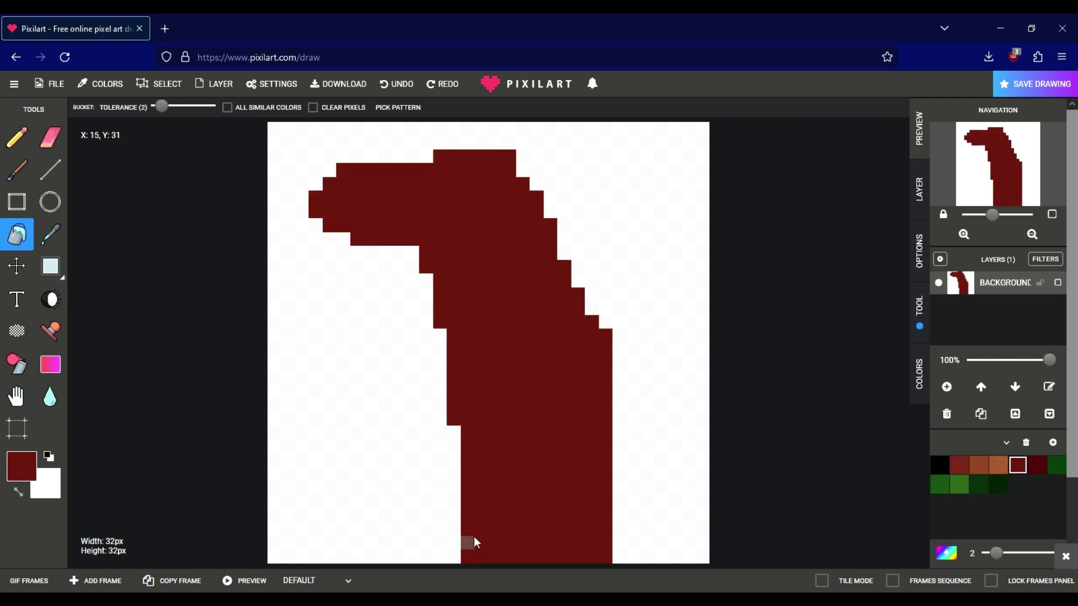
{"action": "left_click", "coordinate": [382, 86]}
{"action": "key", "text": "b"}
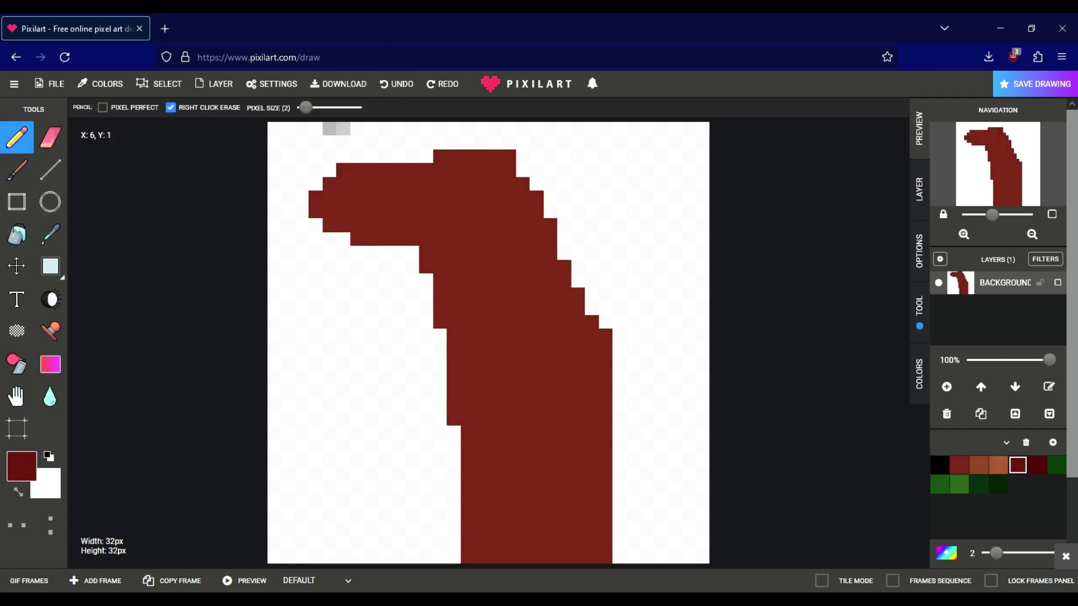
{"action": "left_click_drag", "start_coordinate": [478, 557], "coordinate": [512, 551]}
{"action": "right_click", "coordinate": [452, 480]}
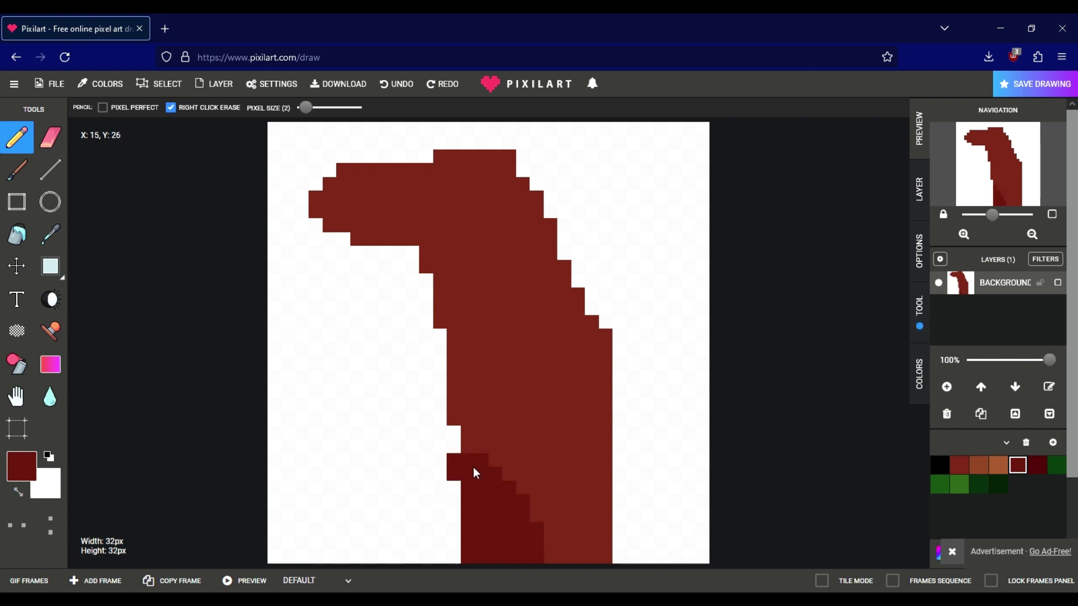
{"action": "left_click", "coordinate": [473, 461]}
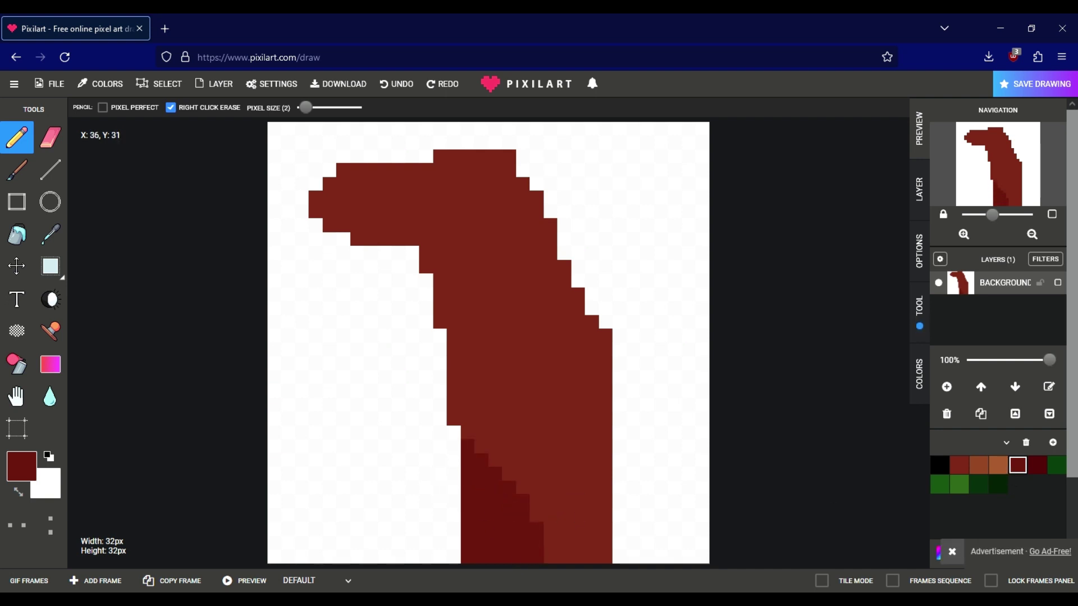
{"action": "left_click", "coordinate": [960, 466]}
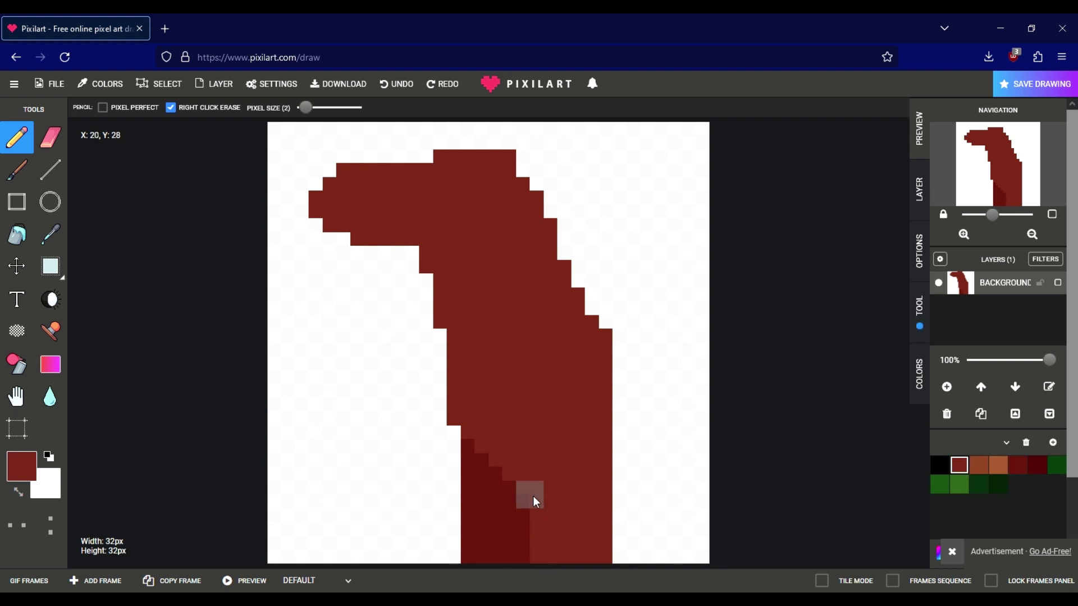
Set the pencil size to 1 px, try a black pixel near the top of the head and undo it
{"action": "left_click", "coordinate": [940, 465]}
{"action": "left_click_drag", "start_coordinate": [306, 108], "coordinate": [301, 108]}
{"action": "left_click", "coordinate": [495, 170]}
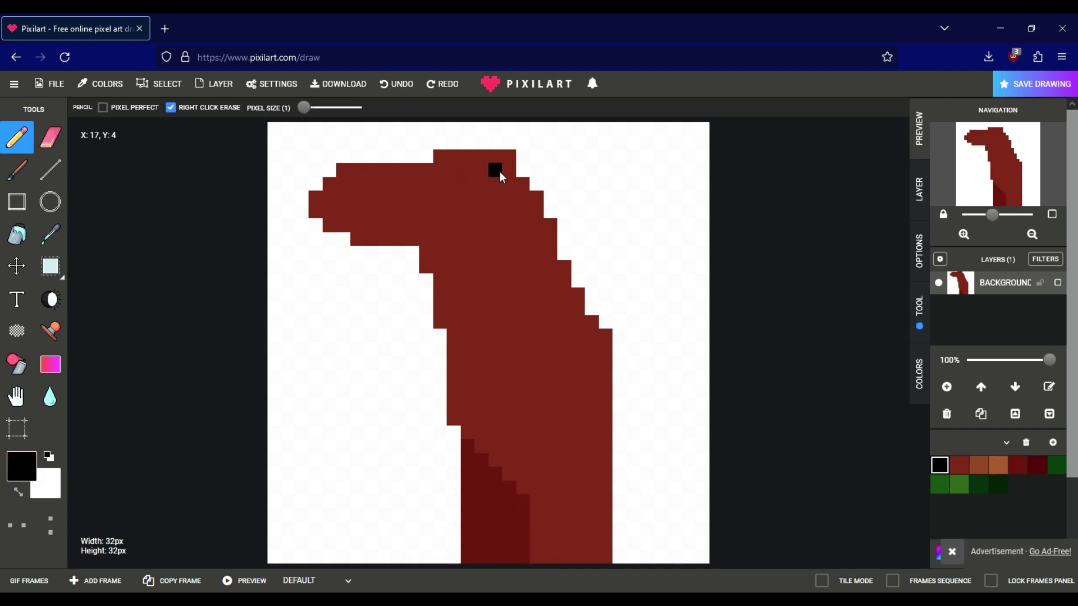
{"action": "left_click", "coordinate": [50, 267]}
{"action": "left_click", "coordinate": [397, 84]}
Outline a patch on the back of the head with 1 px pencil lines in dark green #05290b, redrawing the edge lower
{"action": "left_click", "coordinate": [1057, 465]}
{"action": "left_click", "coordinate": [397, 83]}
{"action": "key", "text": "b"}
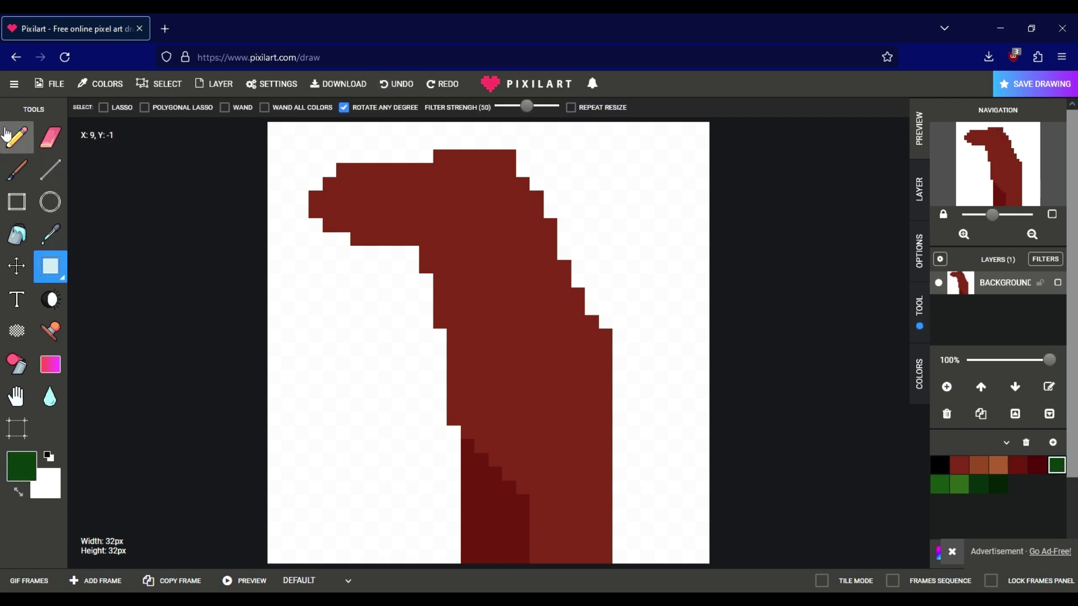
{"action": "left_click", "coordinate": [979, 484]}
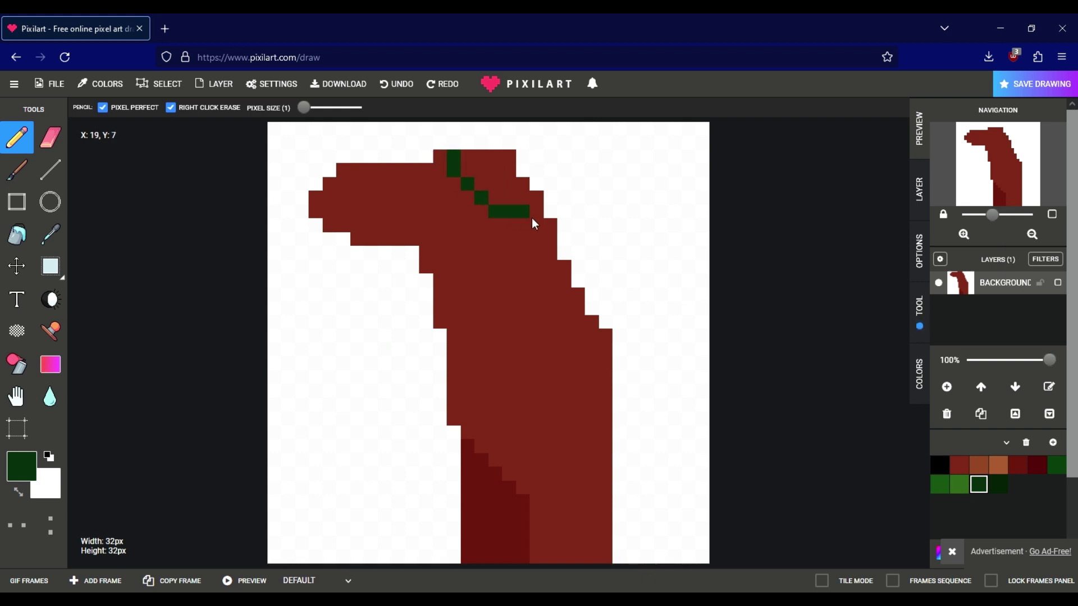
{"action": "left_click", "coordinate": [400, 84]}
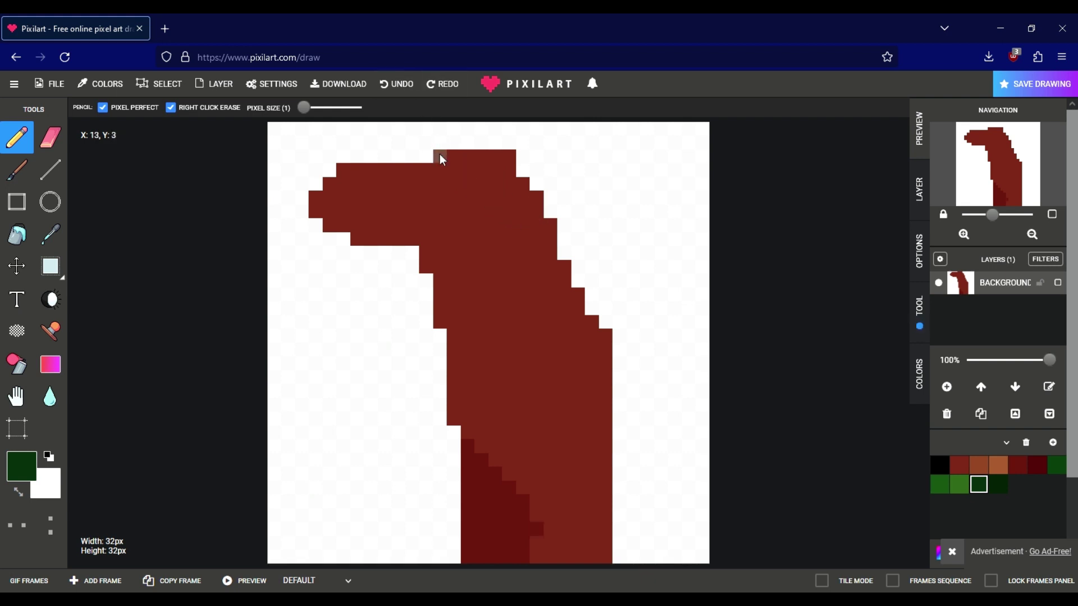
{"action": "left_click", "coordinate": [397, 84]}
{"action": "left_click_drag", "start_coordinate": [440, 156], "coordinate": [439, 185]}
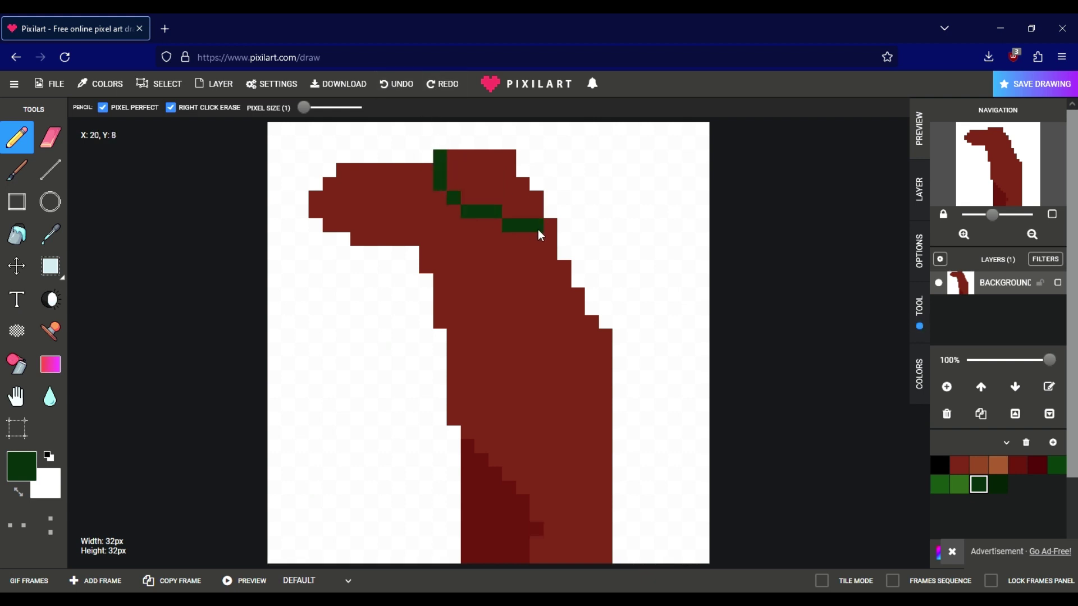
Fill the outlined head patch and its darker border with the palette's first green
{"action": "left_click", "coordinate": [17, 235]}
{"action": "left_click", "coordinate": [1057, 465]}
{"action": "left_click", "coordinate": [469, 174]}
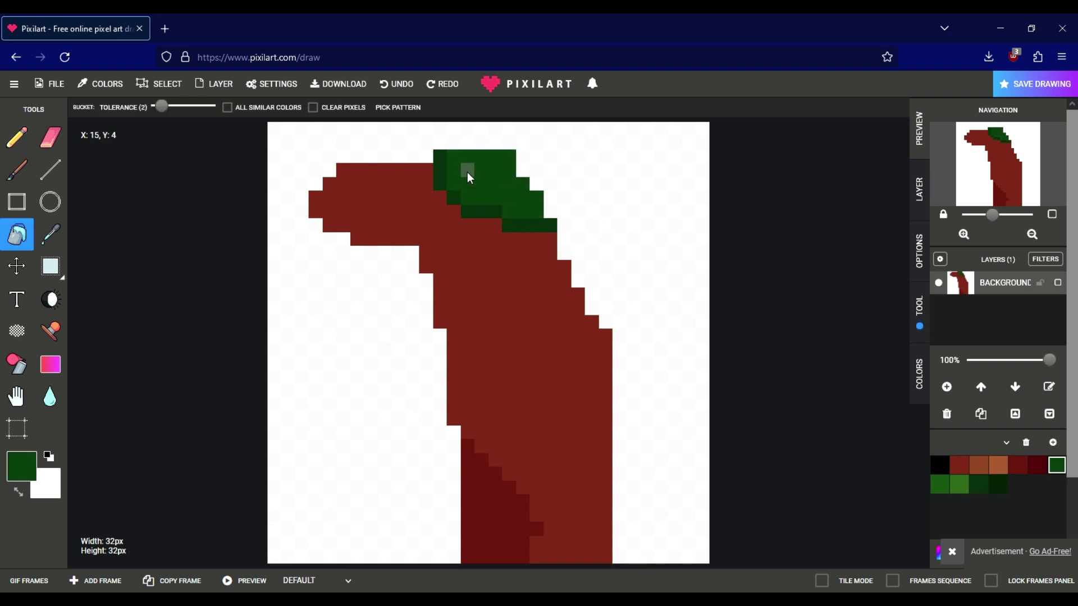
{"action": "left_click", "coordinate": [441, 176]}
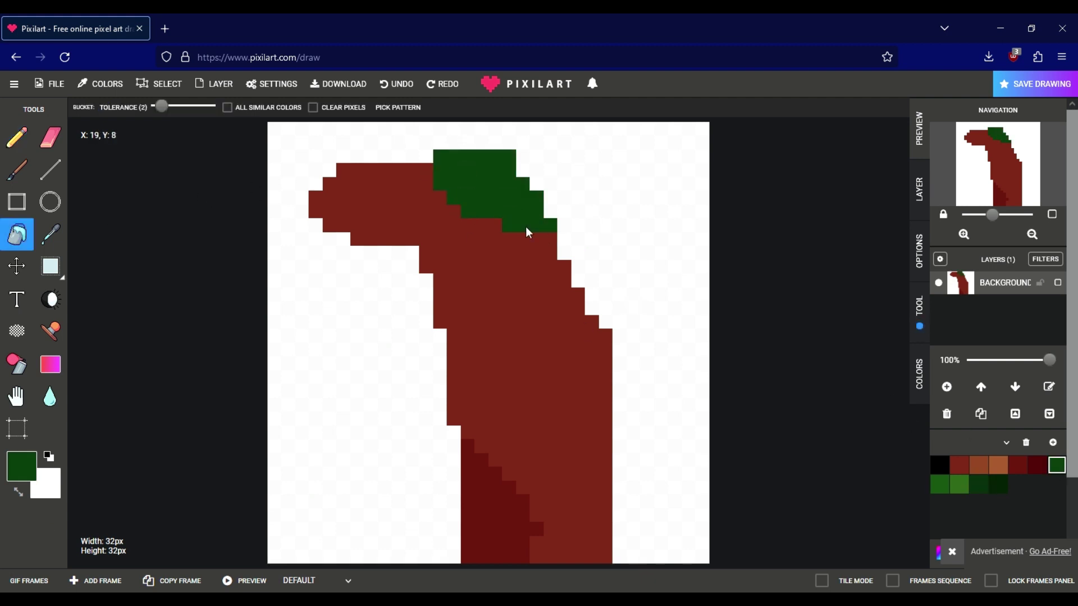
Draw two separate black vertical bars, each 3 px high, as eyes on the green head patch
{"action": "left_click", "coordinate": [939, 465]}
{"action": "key", "text": "b"}
{"action": "mouse_move", "coordinate": [454, 170]}
{"action": "left_mouse_down"}
{"action": "mouse_move", "coordinate": [503, 176]}
{"action": "mouse_move", "coordinate": [469, 188]}
{"action": "left_mouse_up"}
{"action": "left_click", "coordinate": [398, 91]}
{"action": "left_click", "coordinate": [398, 91]}
{"action": "left_click", "coordinate": [396, 83]}
{"action": "left_click", "coordinate": [489, 180]}
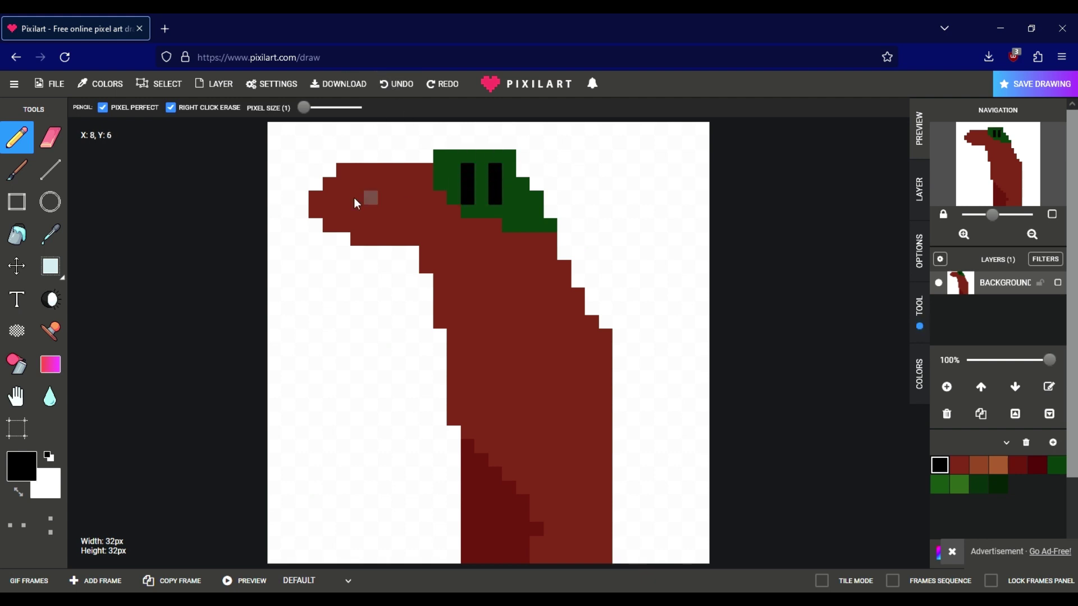
Repaint the stray dark red pixel beside the lower body shadow with the reddish-brown base colour
{"action": "left_click", "coordinate": [1018, 466]}
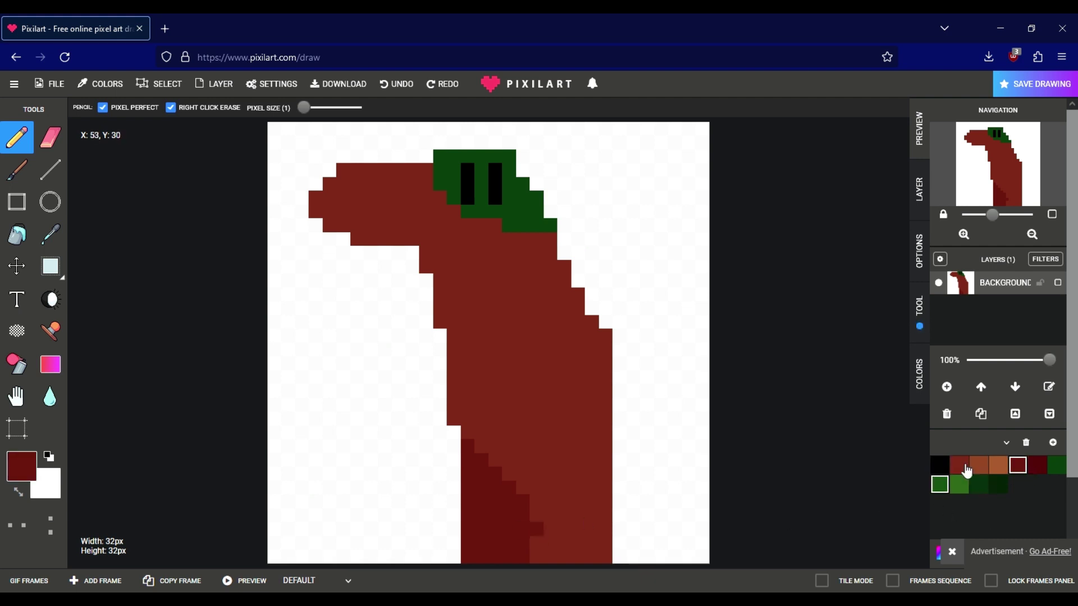
{"action": "left_click", "coordinate": [959, 466]}
{"action": "left_click", "coordinate": [537, 531]}
Select the snout area and shift it down by one pixel, returning to the pencil
{"action": "key", "text": "s"}
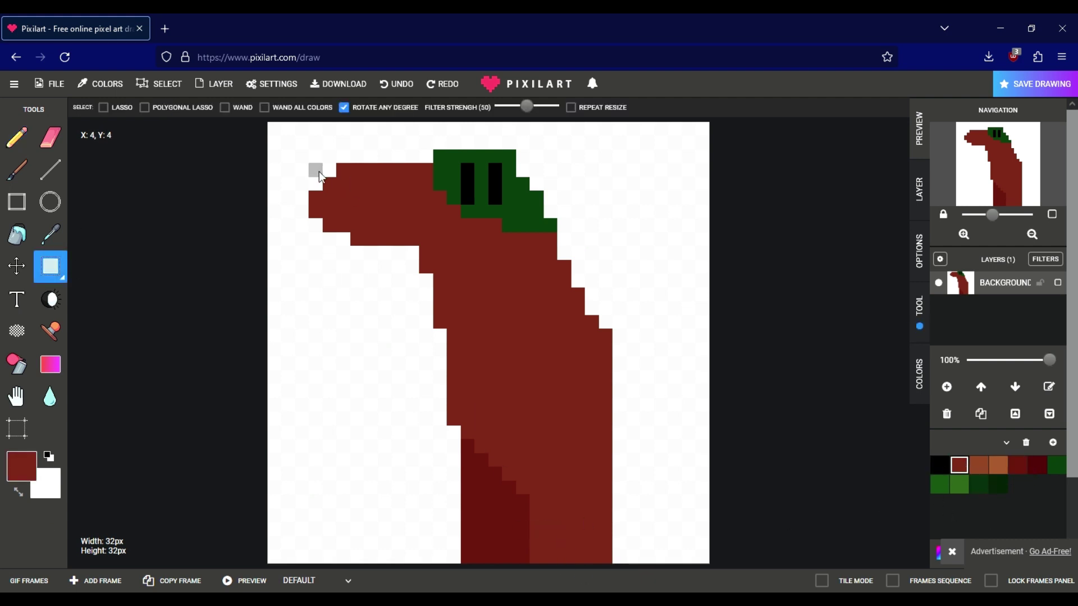
{"action": "left_click_drag", "start_coordinate": [313, 170], "coordinate": [419, 271]}
{"action": "left_click", "coordinate": [3, 151]}
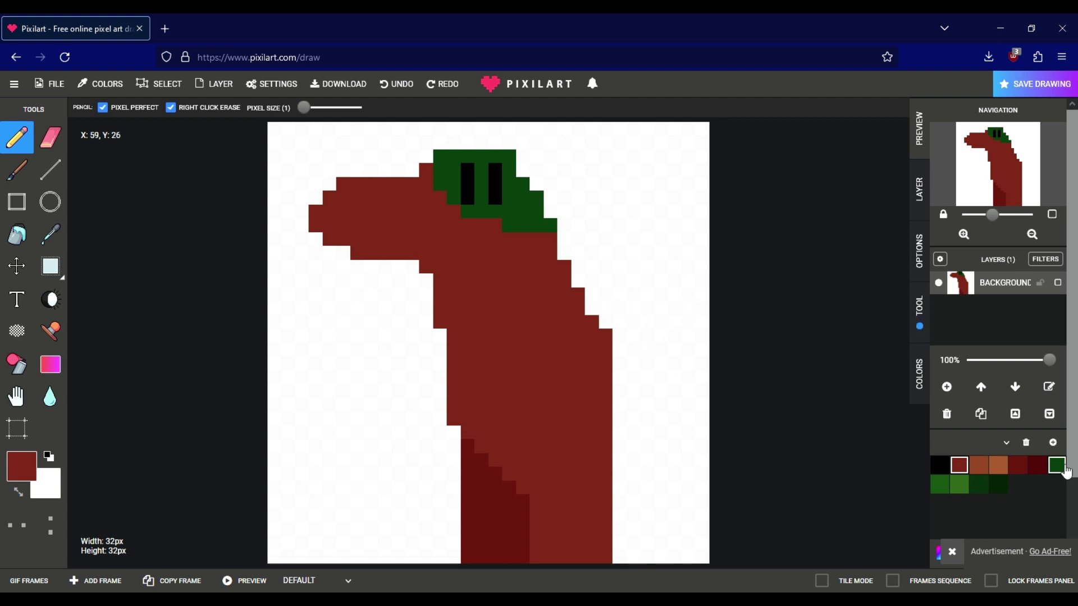
Draw a stepped dark red mouth line along the snout with the pencil
{"action": "left_click", "coordinate": [980, 470]}
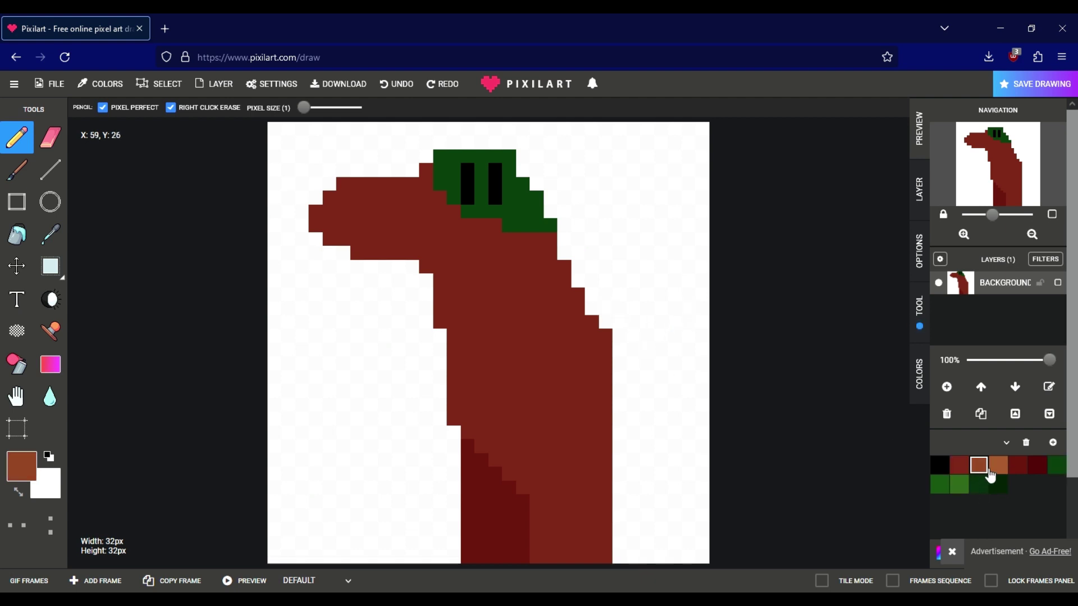
{"action": "left_click", "coordinate": [1018, 466]}
{"action": "left_click", "coordinate": [315, 225]}
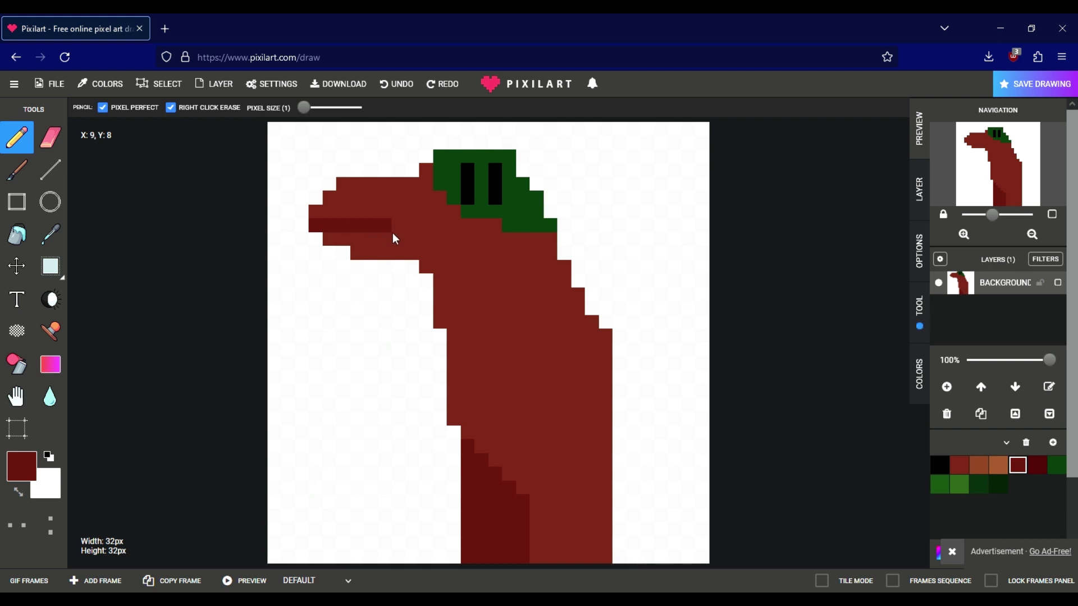
{"action": "key", "text": "ctrl+z"}
Cover the neck with an irregular pattern of dark red scale lines down to the lower shadow
{"action": "left_click", "coordinate": [979, 466]}
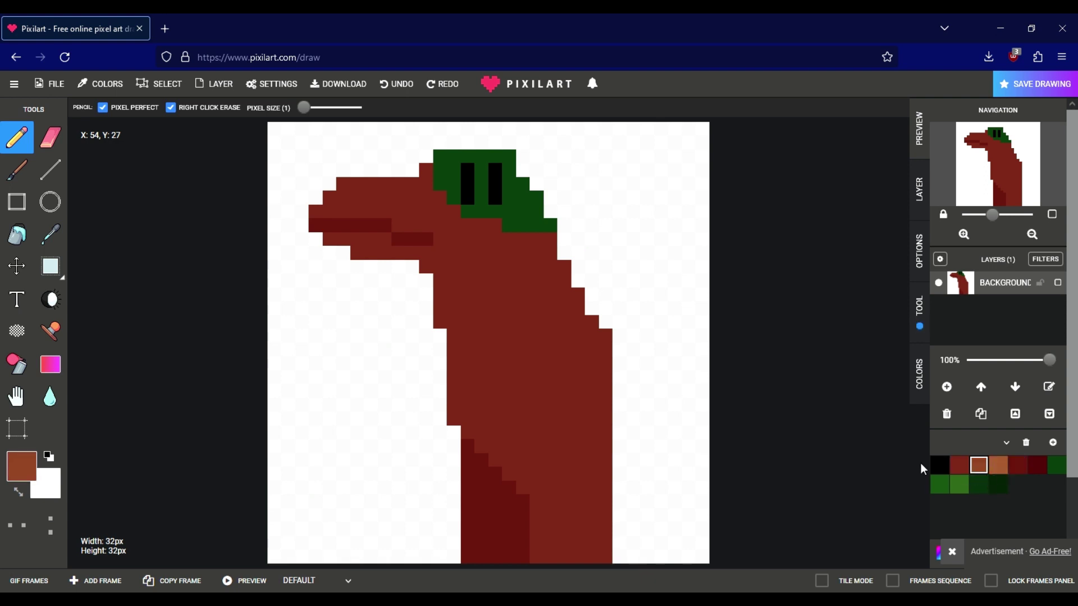
{"action": "left_click", "coordinate": [395, 86]}
{"action": "left_click", "coordinate": [1022, 468]}
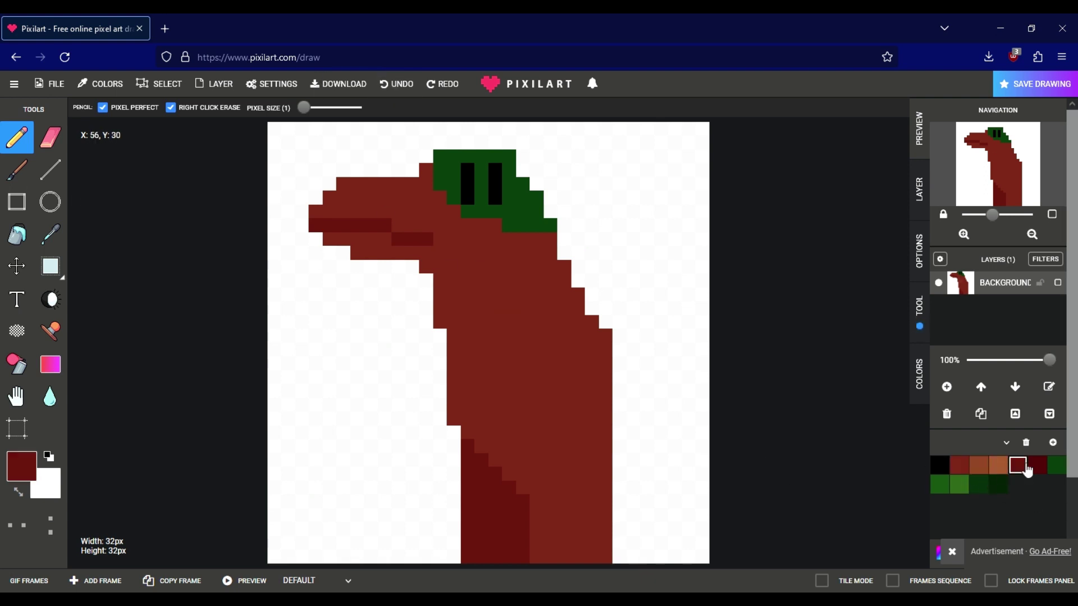
{"action": "mouse_move", "coordinate": [454, 279]}
{"action": "left_mouse_down"}
{"action": "mouse_move", "coordinate": [492, 336]}
{"action": "mouse_move", "coordinate": [537, 363]}
{"action": "left_mouse_up"}
{"action": "left_click_drag", "start_coordinate": [565, 322], "coordinate": [541, 382]}
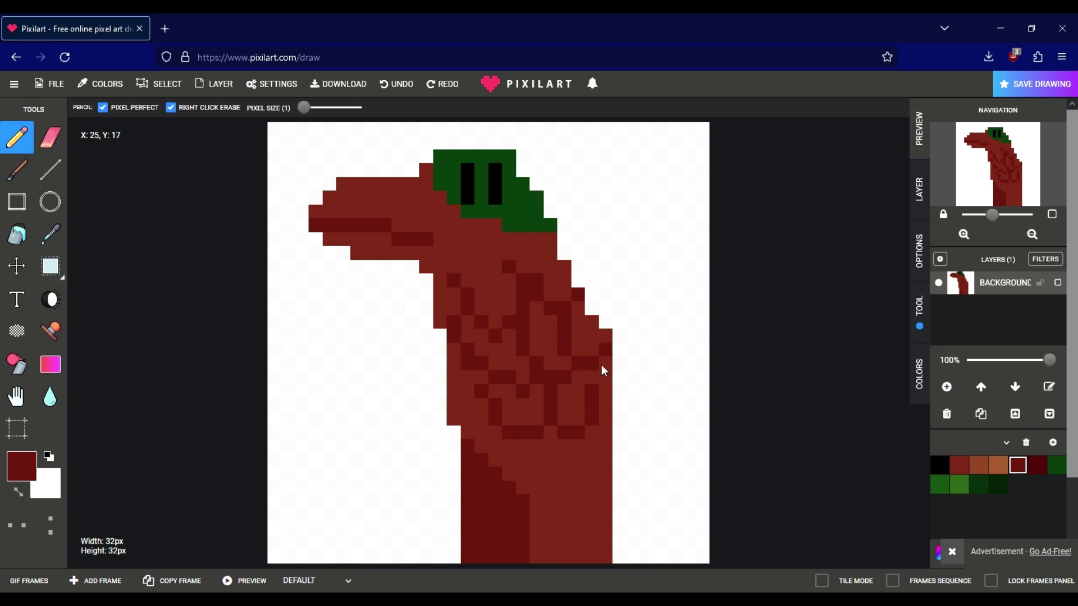
{"action": "left_click", "coordinate": [483, 430]}
{"action": "left_click", "coordinate": [481, 447]}
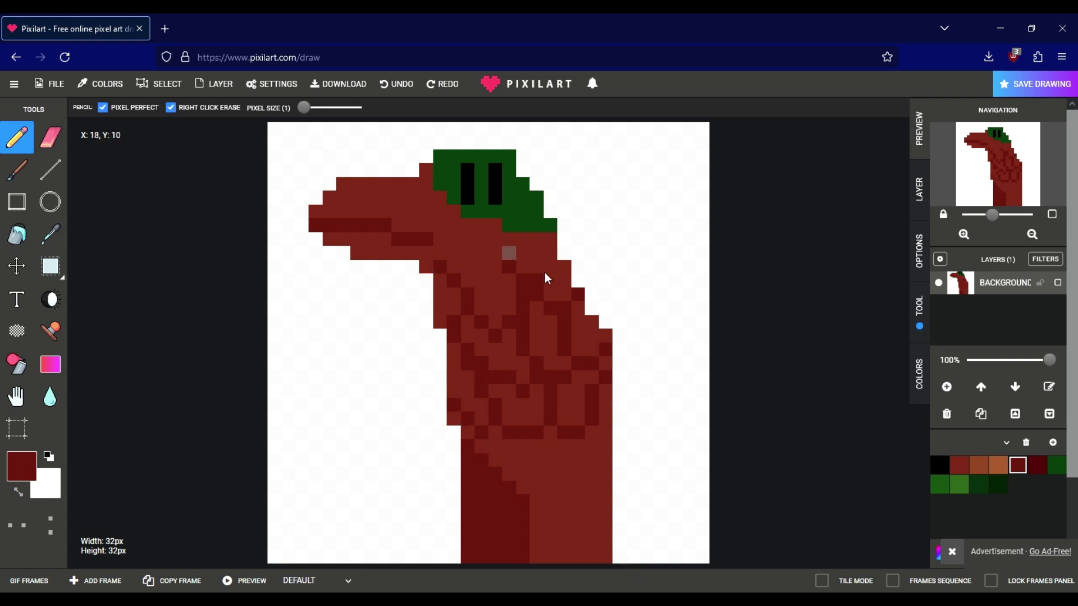
Add a small diagonal highlight at the middle of the neck in brown, recolouring its upper two pixels light brown
{"action": "left_click", "coordinate": [979, 466]}
{"action": "left_click", "coordinate": [535, 394]}
{"action": "left_click_drag", "start_coordinate": [536, 403], "coordinate": [525, 404]}
{"action": "left_click", "coordinate": [410, 90]}
{"action": "left_click", "coordinate": [410, 90]}
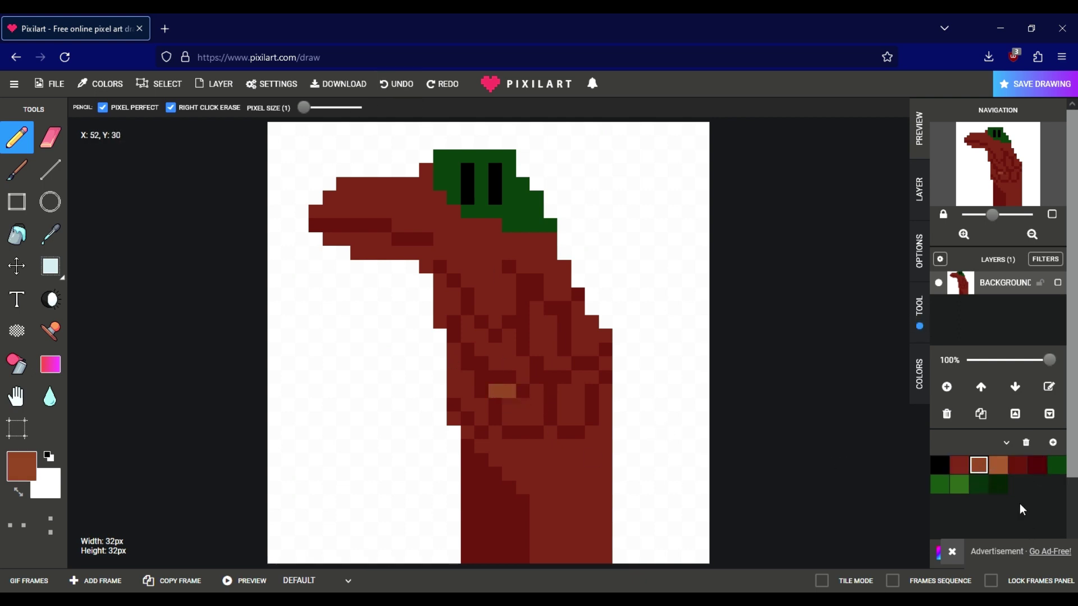
{"action": "left_click", "coordinate": [1018, 466]}
{"action": "left_click", "coordinate": [998, 466]}
{"action": "left_click", "coordinate": [508, 393]}
{"action": "left_click", "coordinate": [496, 393]}
Add a few shadow pixels in the darkest red beside the brown highlight on the neck
{"action": "left_click", "coordinate": [1037, 466]}
{"action": "left_click", "coordinate": [536, 419]}
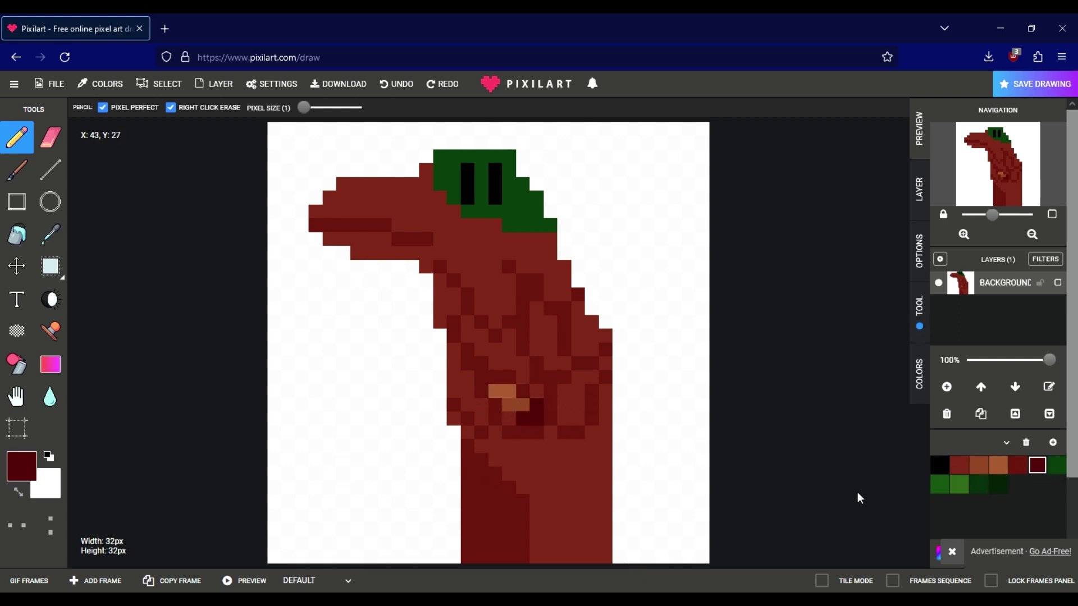
{"action": "left_click", "coordinate": [1018, 466]}
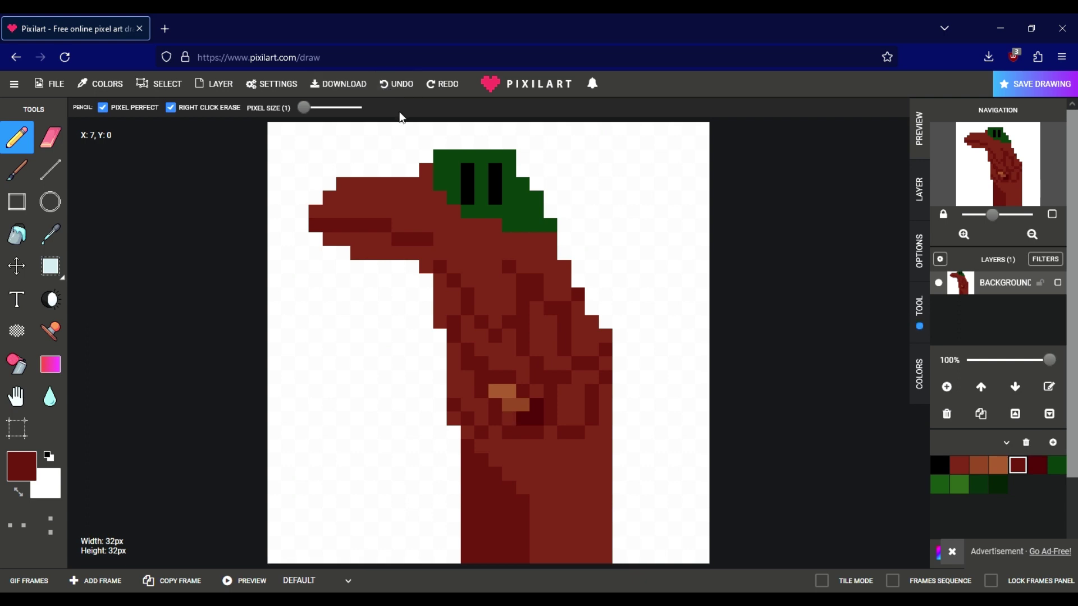
Scatter single pixels of the first green across the neck pattern and around the brown highlight
{"action": "left_click", "coordinate": [1057, 465]}
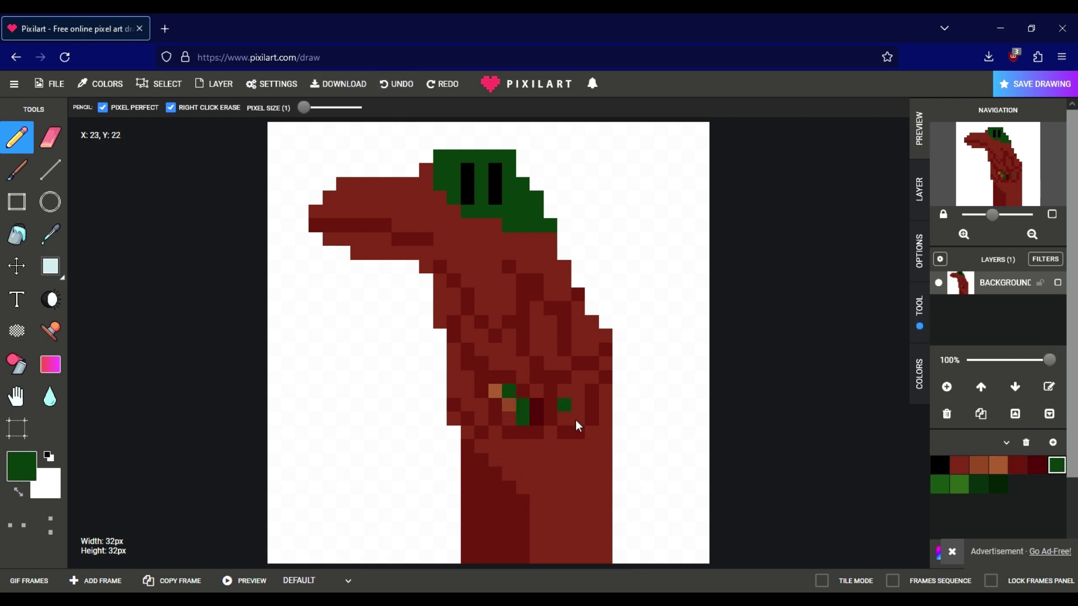
{"action": "left_click", "coordinate": [605, 363]}
{"action": "left_click", "coordinate": [551, 363]}
{"action": "left_click", "coordinate": [537, 336]}
{"action": "left_click", "coordinate": [495, 363]}
{"action": "left_click", "coordinate": [467, 322]}
{"action": "left_click", "coordinate": [467, 377]}
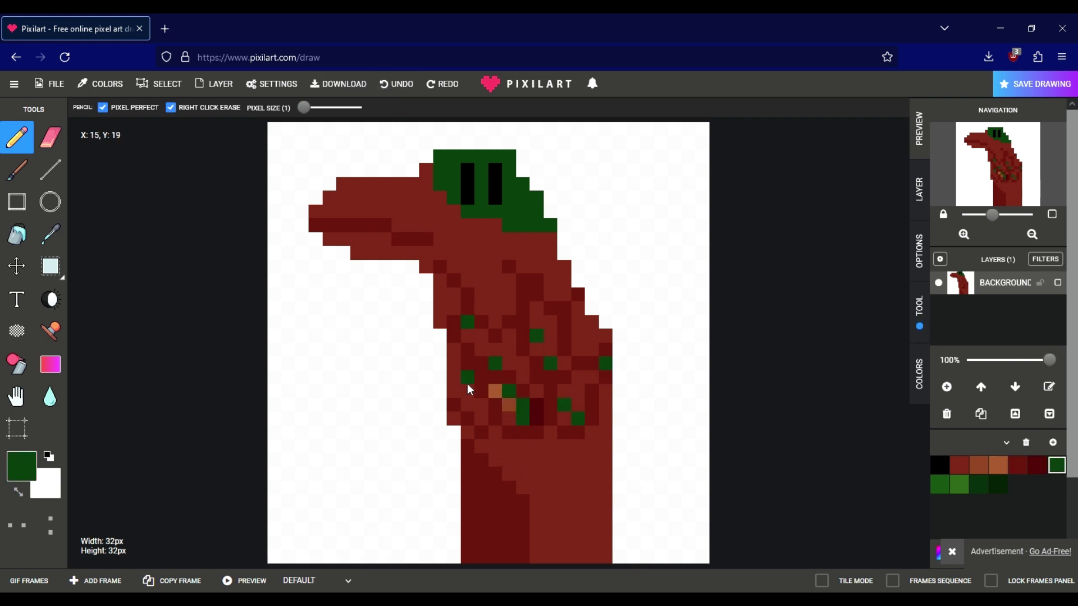
{"action": "left_click", "coordinate": [481, 405]}
{"action": "left_click", "coordinate": [453, 397]}
Scatter single pixels of the lightest green among the darker ones across the neck and just below it
{"action": "left_click", "coordinate": [959, 485]}
{"action": "left_click", "coordinate": [498, 352]}
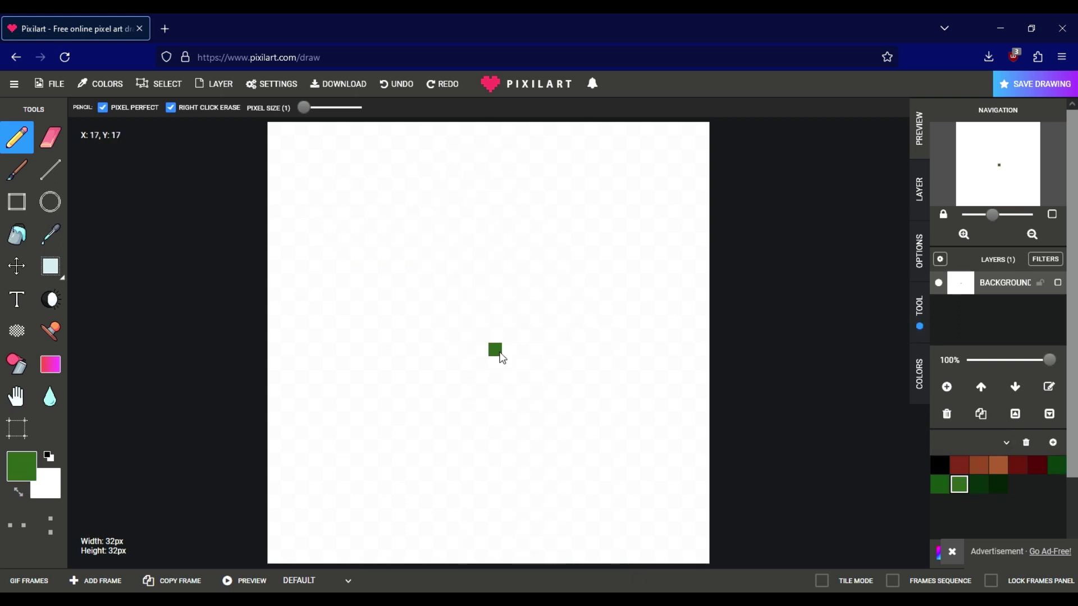
{"action": "left_click", "coordinate": [400, 83]}
{"action": "left_click", "coordinate": [470, 338]}
{"action": "left_click", "coordinate": [409, 86]}
{"action": "left_click", "coordinate": [483, 349]}
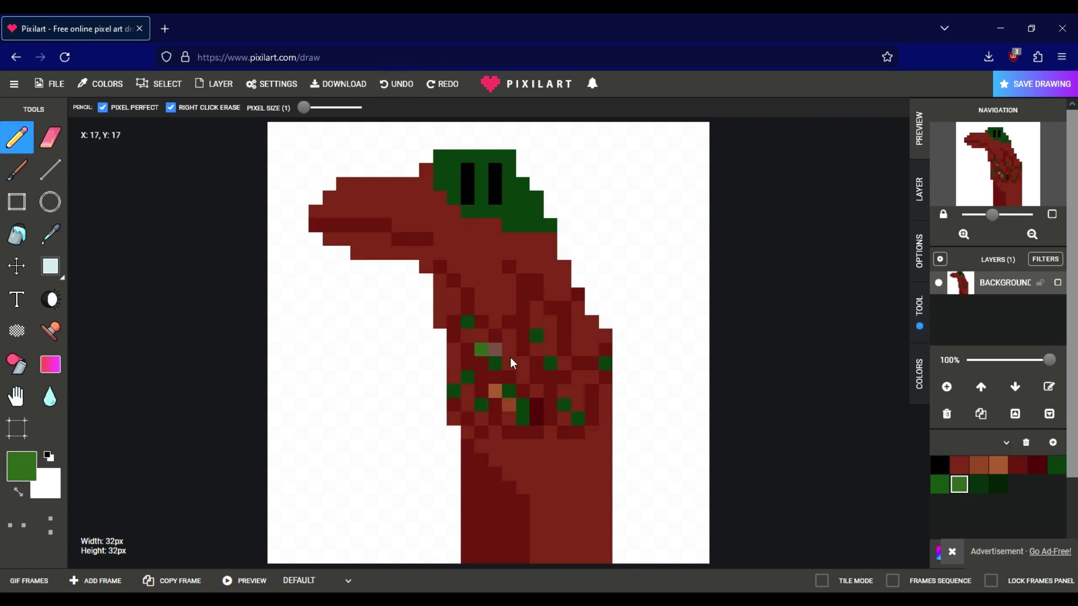
{"action": "left_click", "coordinate": [467, 336]}
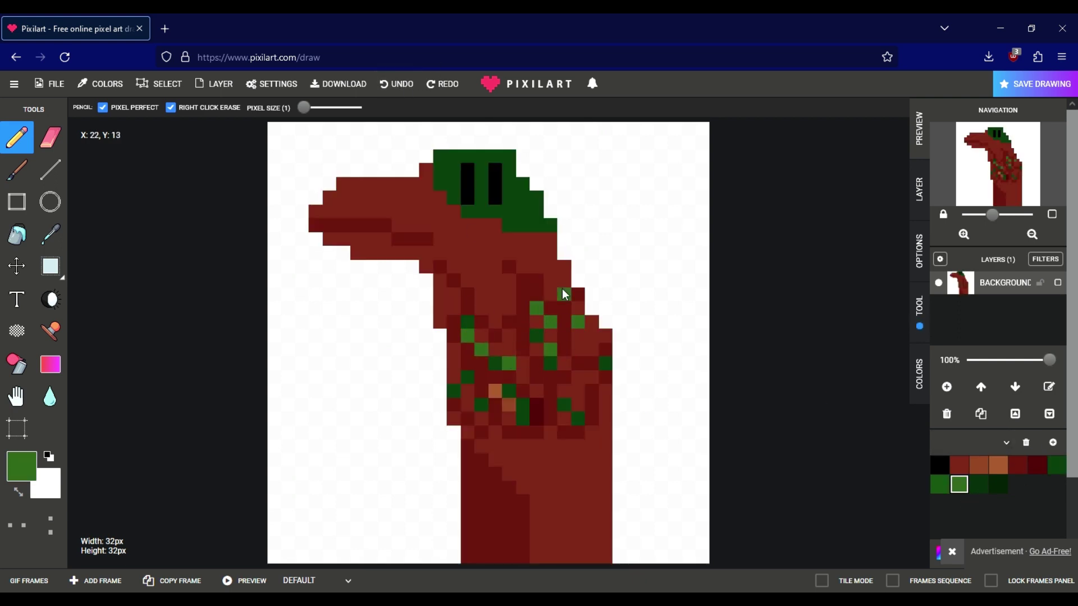
{"action": "left_click", "coordinate": [495, 321]}
{"action": "left_click", "coordinate": [467, 404]}
{"action": "left_click", "coordinate": [523, 446]}
Extend the dark red scale pattern below the neck and add short darkest-red shadow lines under the head
{"action": "left_click", "coordinate": [1017, 465]}
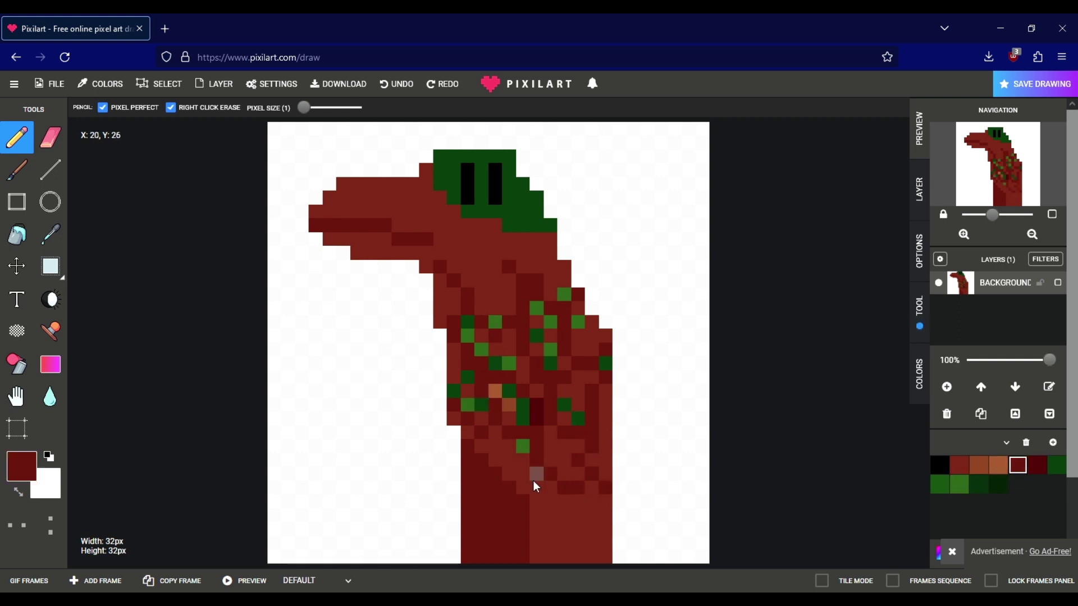
{"action": "left_click", "coordinate": [1038, 467]}
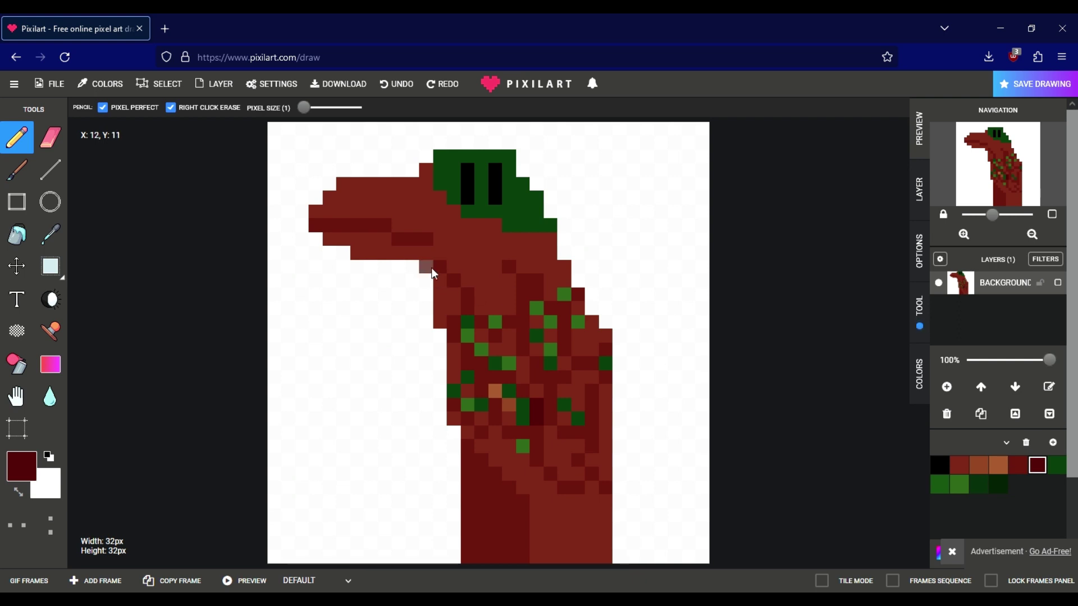
{"action": "left_click", "coordinate": [393, 84]}
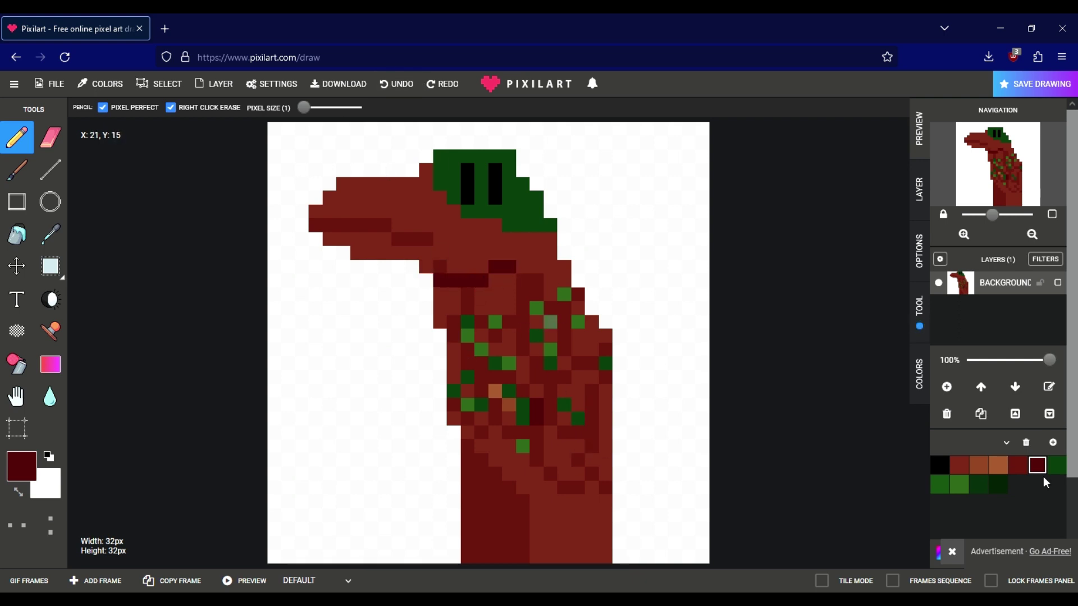
Mottle the rest of the lower body with dark red pixels down to the canvas edge
{"action": "left_click", "coordinate": [959, 465]}
{"action": "left_click", "coordinate": [1018, 467]}
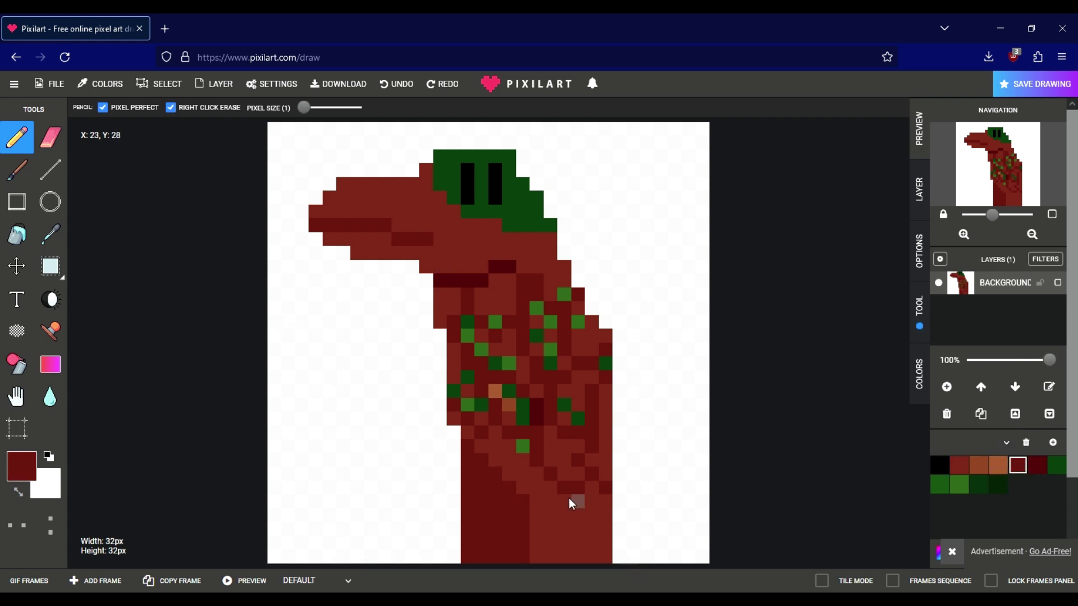
{"action": "left_click", "coordinate": [484, 449]}
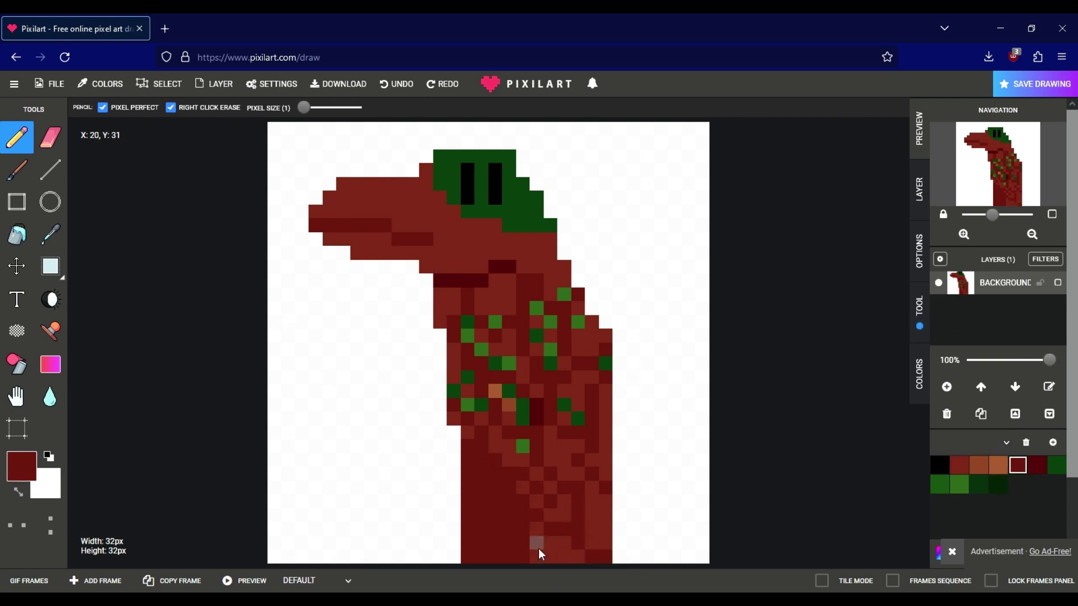
{"action": "left_click", "coordinate": [396, 84]}
Add a first-green pixel on the neck and scatter lightest-green pixels over the mottled lower body
{"action": "left_click", "coordinate": [1056, 468]}
{"action": "left_click", "coordinate": [581, 383]}
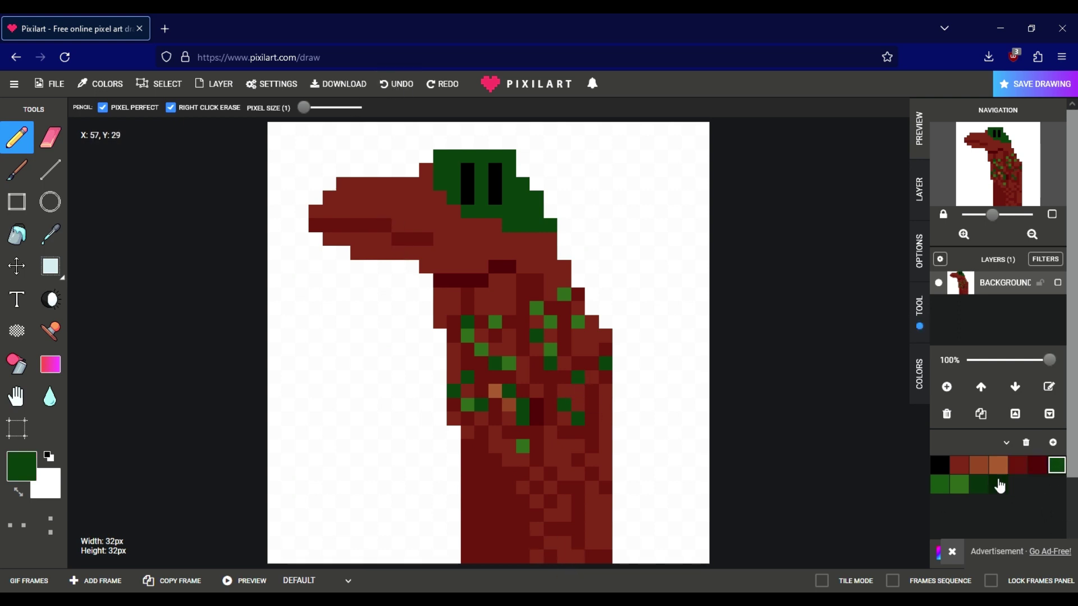
{"action": "left_click", "coordinate": [959, 484]}
{"action": "left_click", "coordinate": [606, 461]}
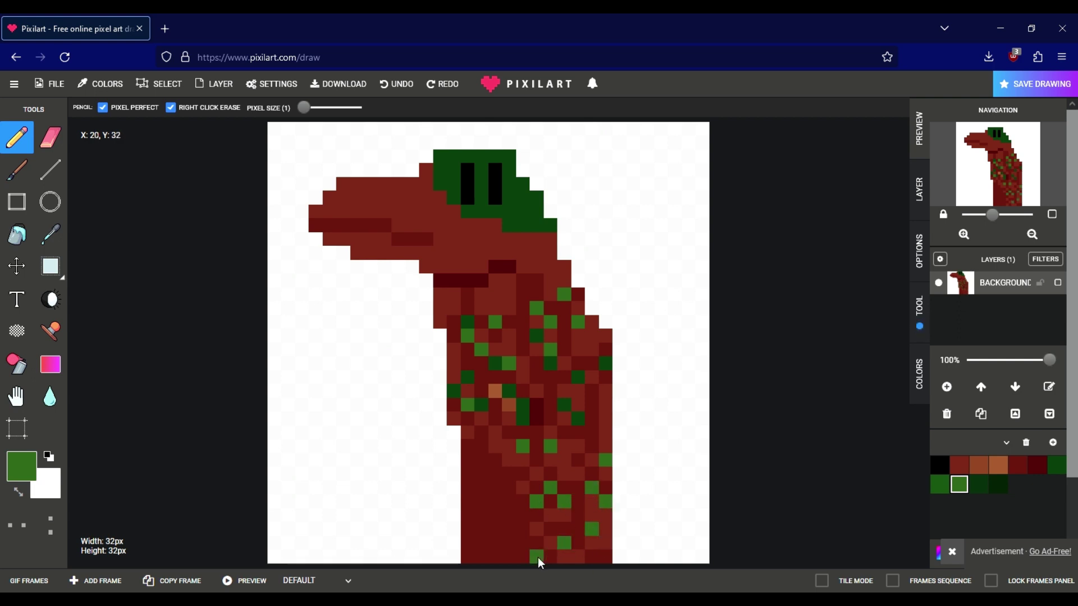
Scatter medium-green pixels between the existing green ones on the neck and lower body
{"action": "left_click", "coordinate": [939, 484]}
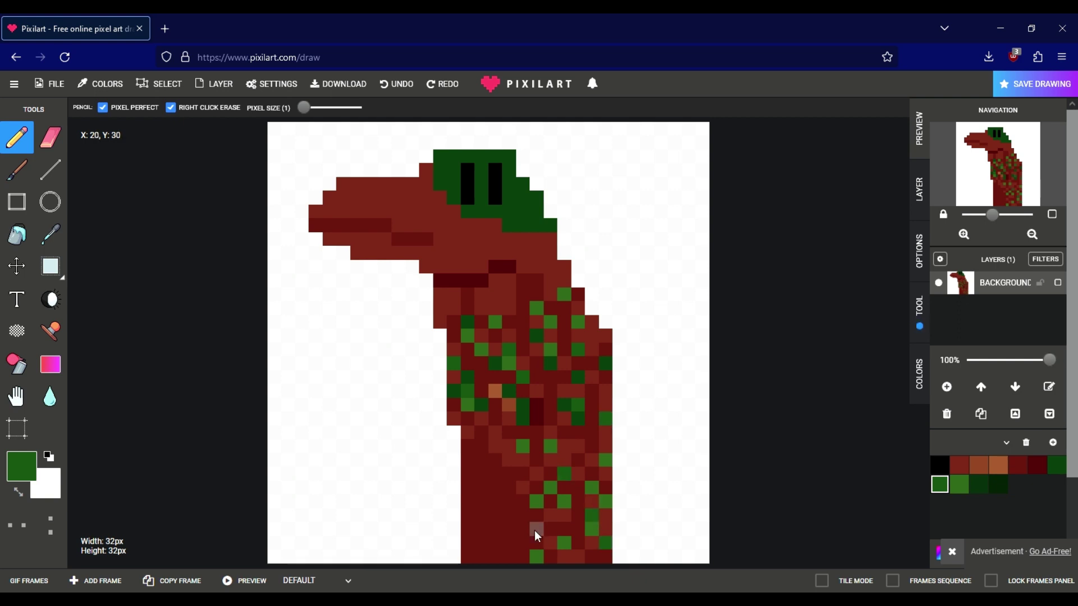
{"action": "left_click", "coordinate": [399, 84]}
{"action": "left_click", "coordinate": [494, 447]}
Scatter pixels of the two darkest greens over the neck and lower body, including along the outer edges
{"action": "left_click", "coordinate": [977, 486]}
{"action": "left_click", "coordinate": [551, 432]}
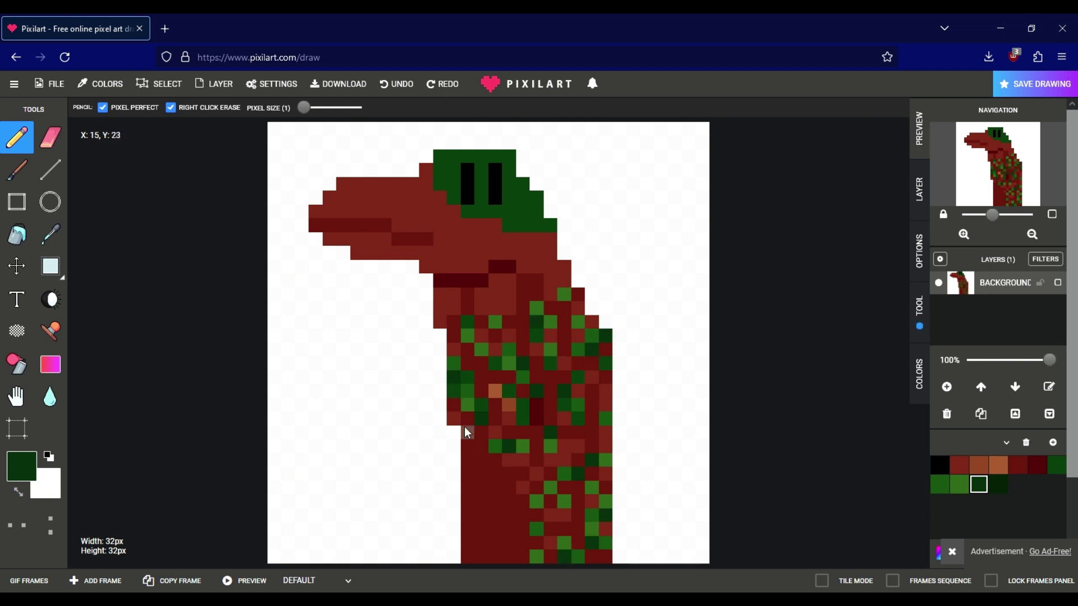
{"action": "left_click", "coordinate": [998, 484]}
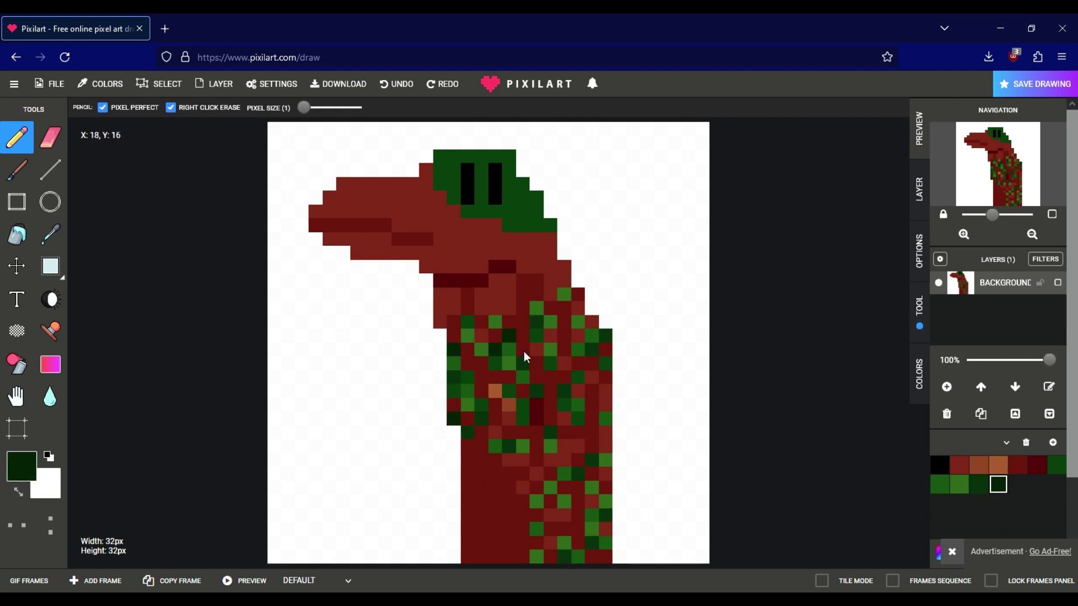
{"action": "left_click", "coordinate": [562, 361]}
{"action": "left_click", "coordinate": [592, 322]}
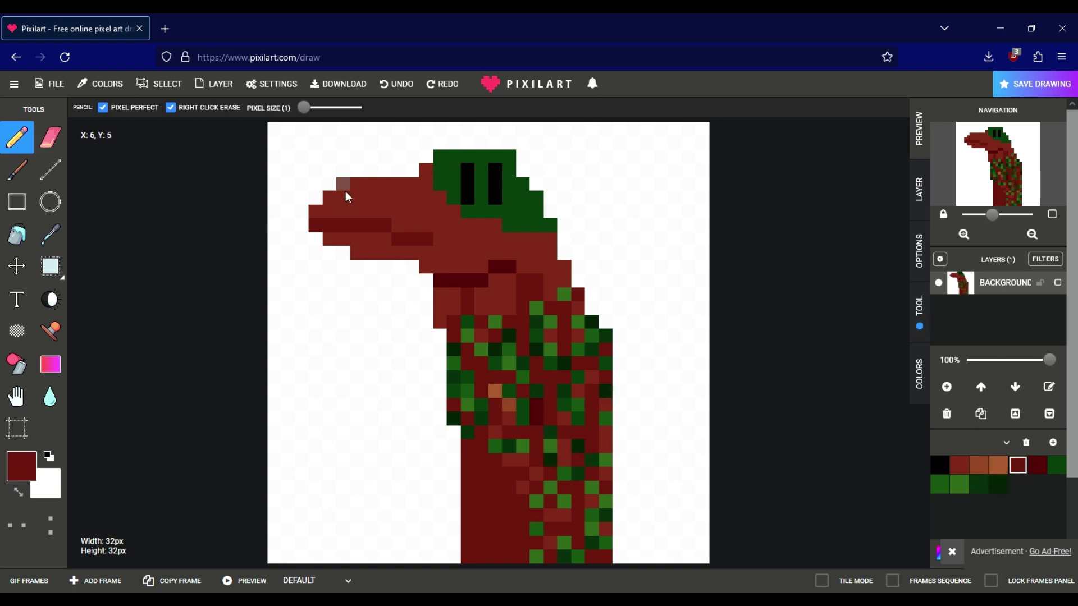
Shade a small nostril patch on top of the snout with dark red, then recolour it with the darkest red
{"action": "left_click", "coordinate": [396, 83]}
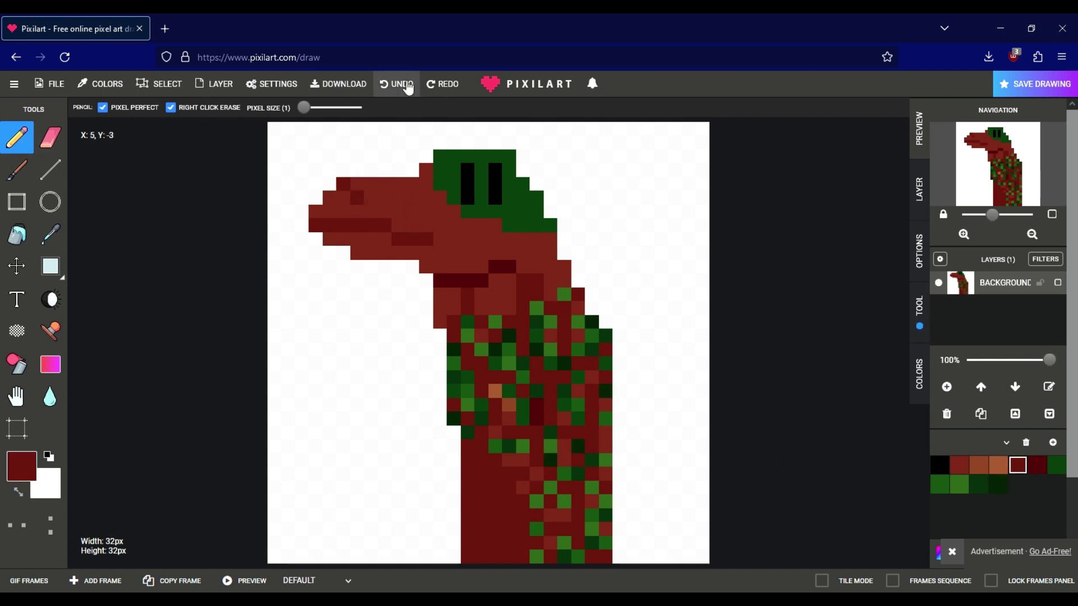
{"action": "left_click", "coordinate": [1038, 465]}
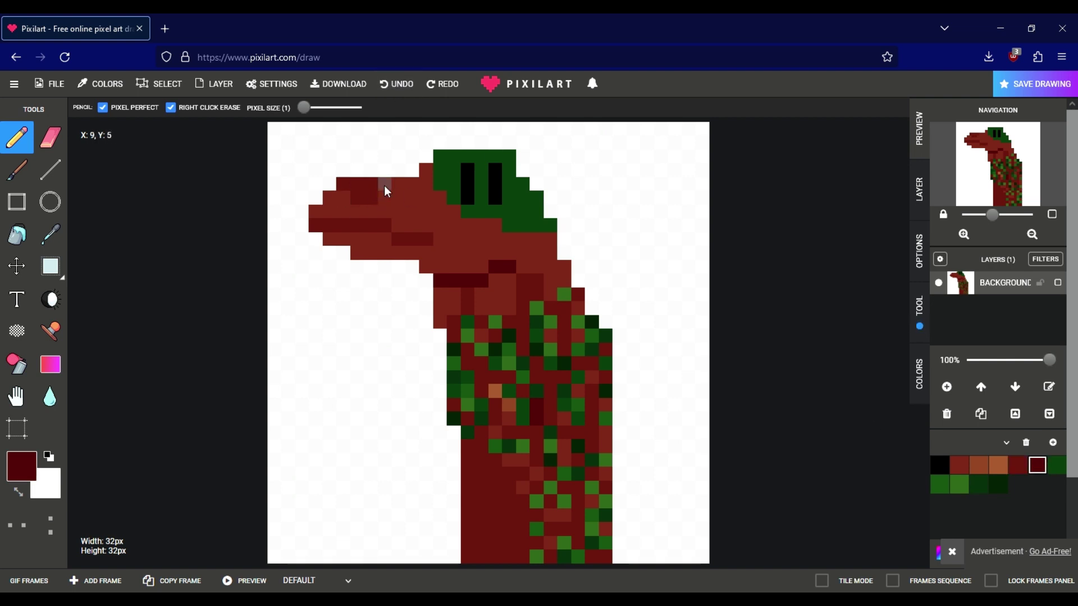
{"action": "left_click", "coordinate": [371, 197]}
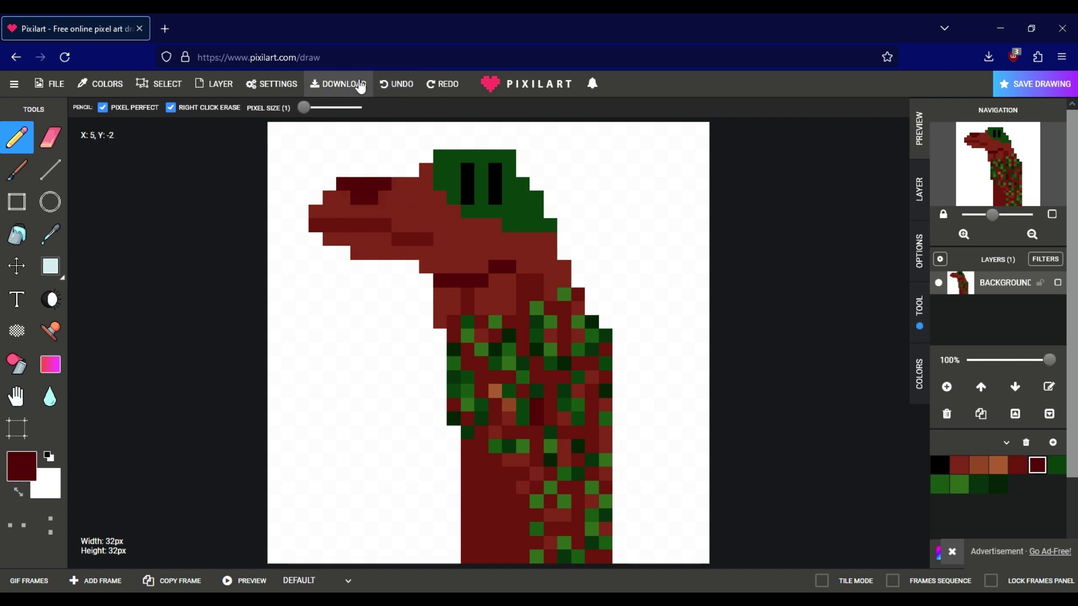
Undo the last darkest-red nostril pixels and repaint the middle of the nostril dark red, keeping the darkest red at its upper ends
{"action": "left_click", "coordinate": [395, 84]}
{"action": "left_click", "coordinate": [395, 83]}
{"action": "left_click", "coordinate": [395, 84]}
{"action": "left_click", "coordinate": [395, 84]}
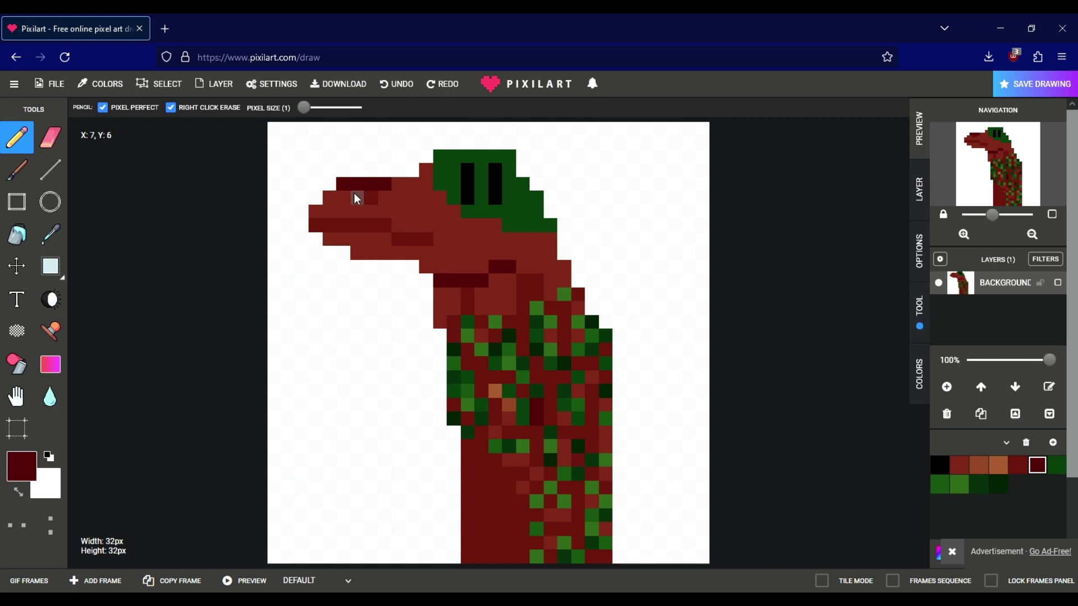
{"action": "left_click", "coordinate": [354, 193]}
{"action": "left_click", "coordinate": [1025, 471]}
{"action": "left_click", "coordinate": [372, 188]}
{"action": "left_click", "coordinate": [369, 187]}
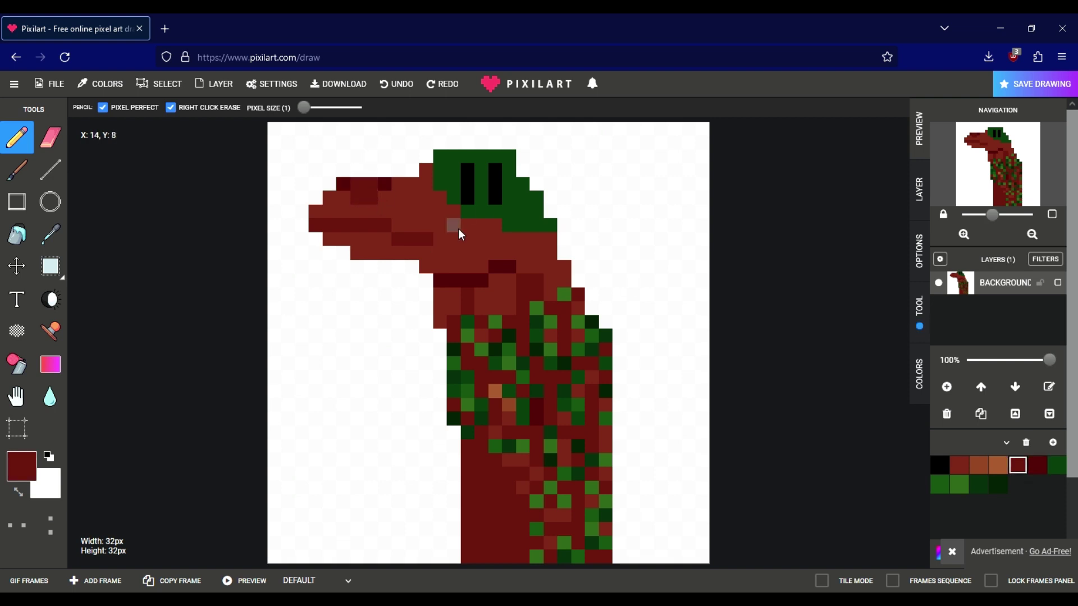
Scatter first-green, medium-green and lightest-green pixels over the throat, neck and lower body
{"action": "left_click", "coordinate": [1056, 465]}
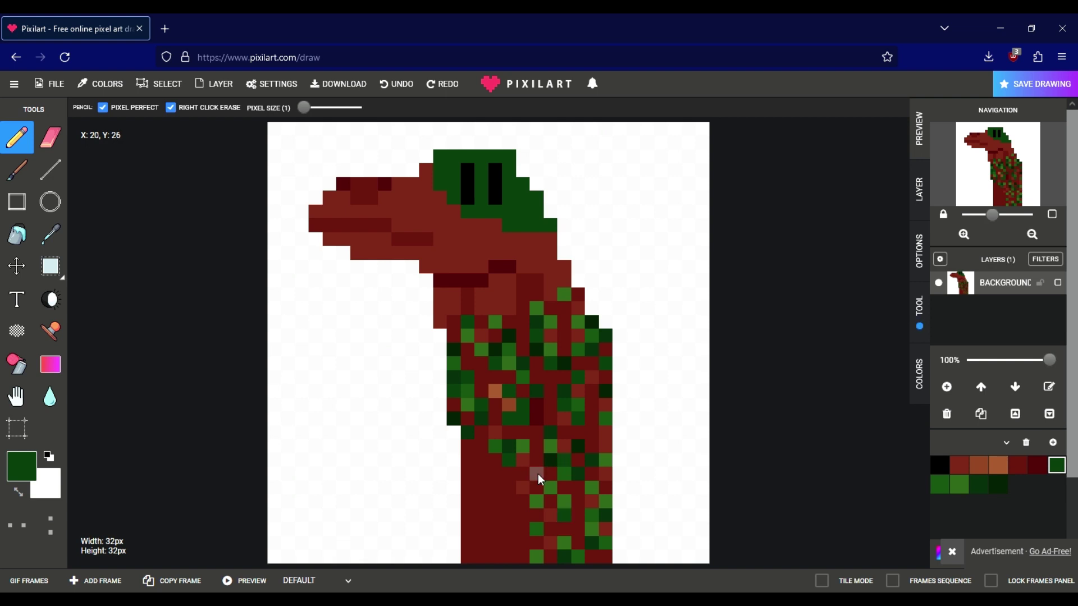
{"action": "left_click", "coordinate": [940, 484]}
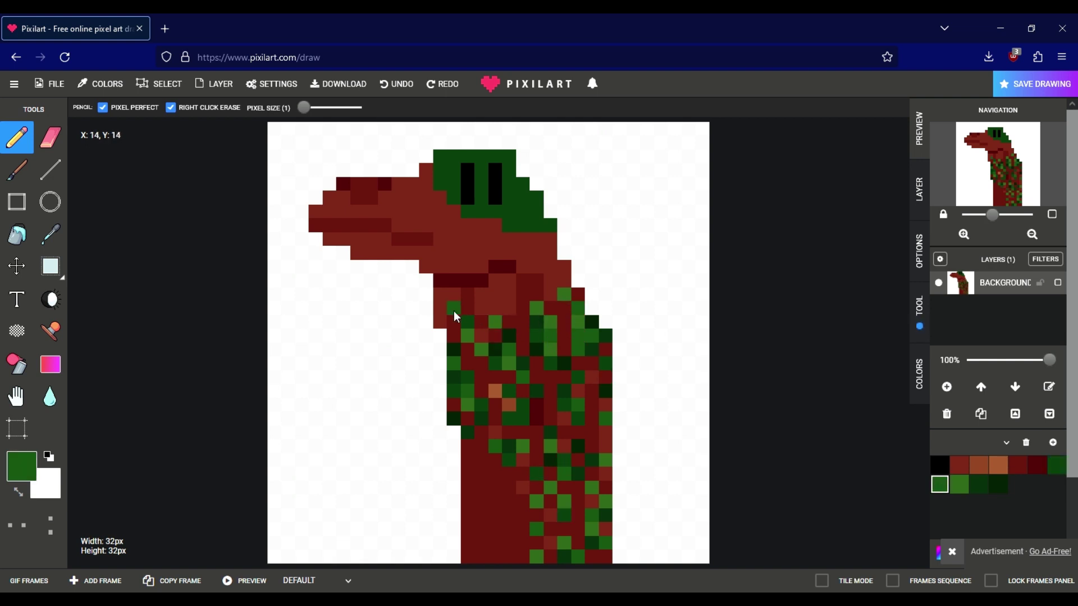
{"action": "left_click", "coordinate": [960, 484]}
{"action": "left_click", "coordinate": [509, 308]}
{"action": "left_click", "coordinate": [495, 294]}
{"action": "left_click", "coordinate": [509, 280]}
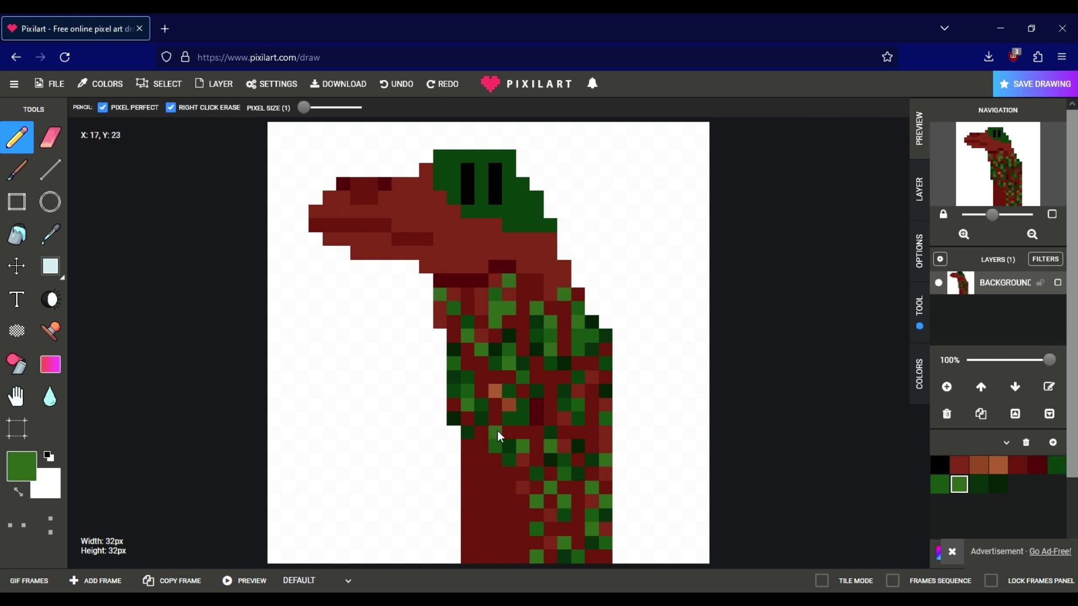
{"action": "left_click", "coordinate": [496, 433]}
Add pixels of the two darkest greens to the speckled lower body, including along its outer edge
{"action": "left_click", "coordinate": [979, 484]}
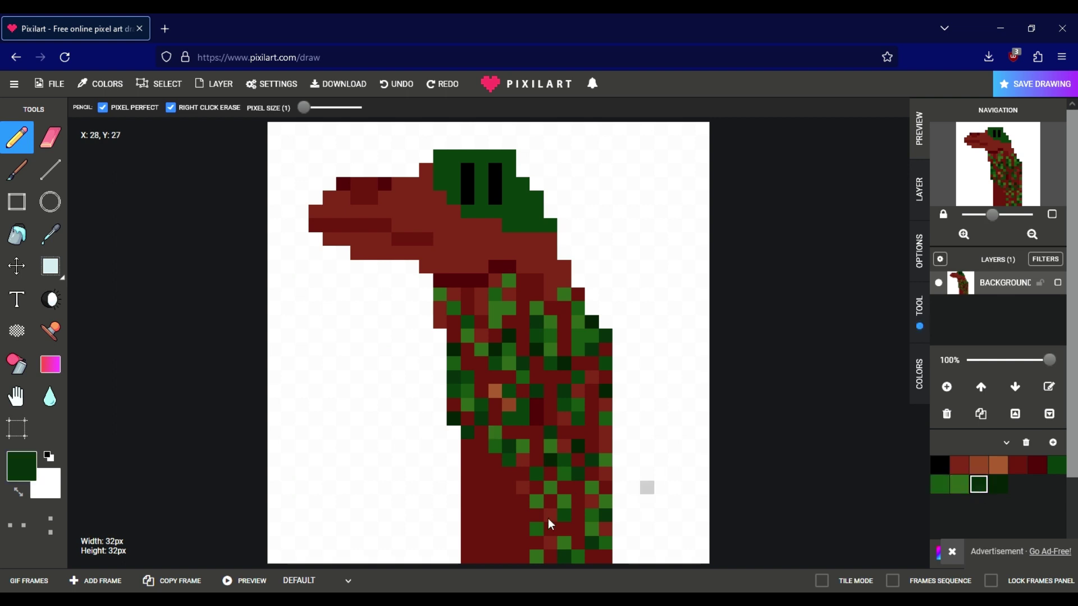
{"action": "left_click", "coordinate": [527, 487]}
{"action": "left_click", "coordinate": [999, 484]}
{"action": "left_click", "coordinate": [606, 447]}
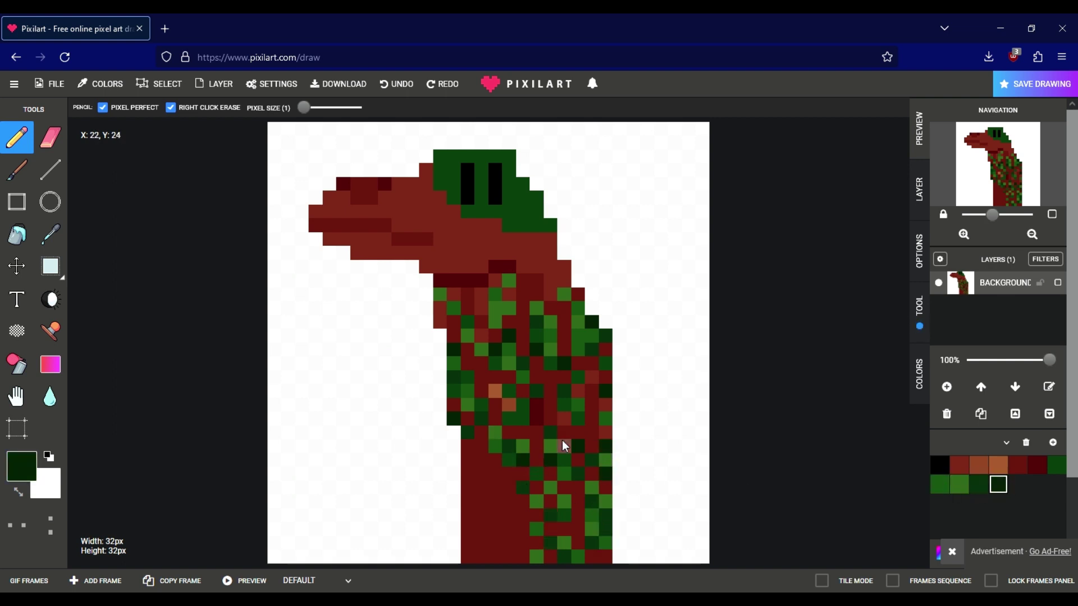
Cover the remaining orange and lighter red pixels on the neck and throat with a mix of the green shades
{"action": "left_click", "coordinate": [1057, 465]}
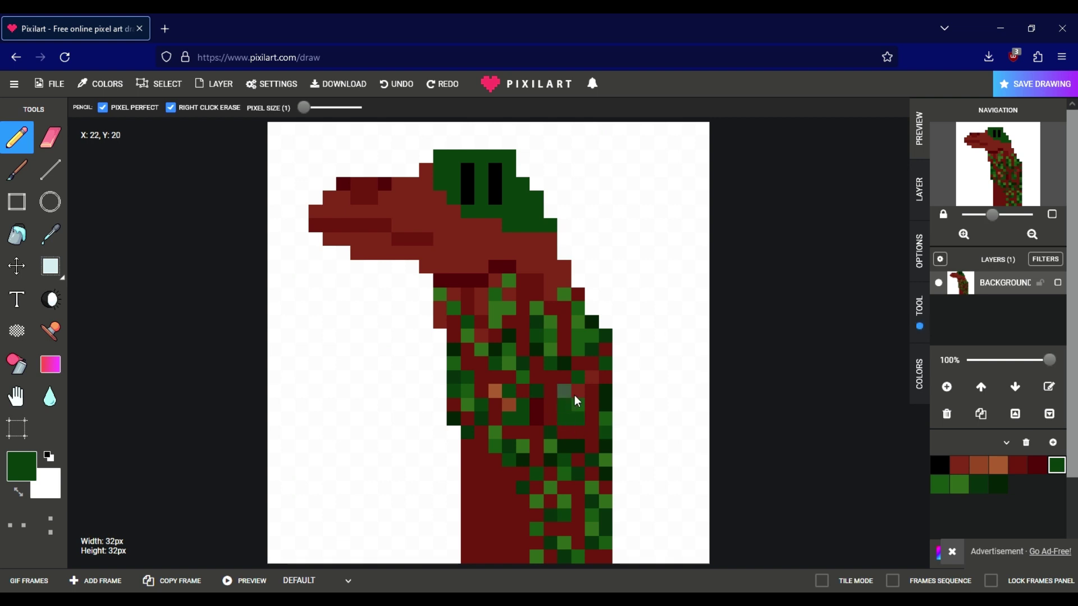
{"action": "left_click", "coordinate": [512, 411]}
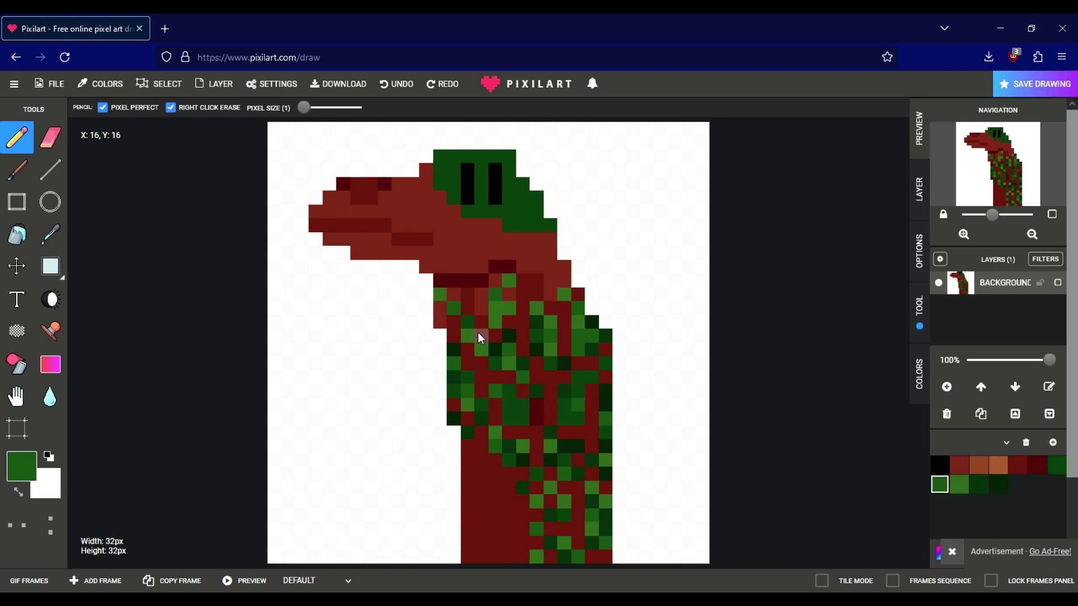
{"action": "left_click", "coordinate": [454, 295]}
{"action": "left_click", "coordinate": [495, 282]}
{"action": "left_click", "coordinate": [962, 485]}
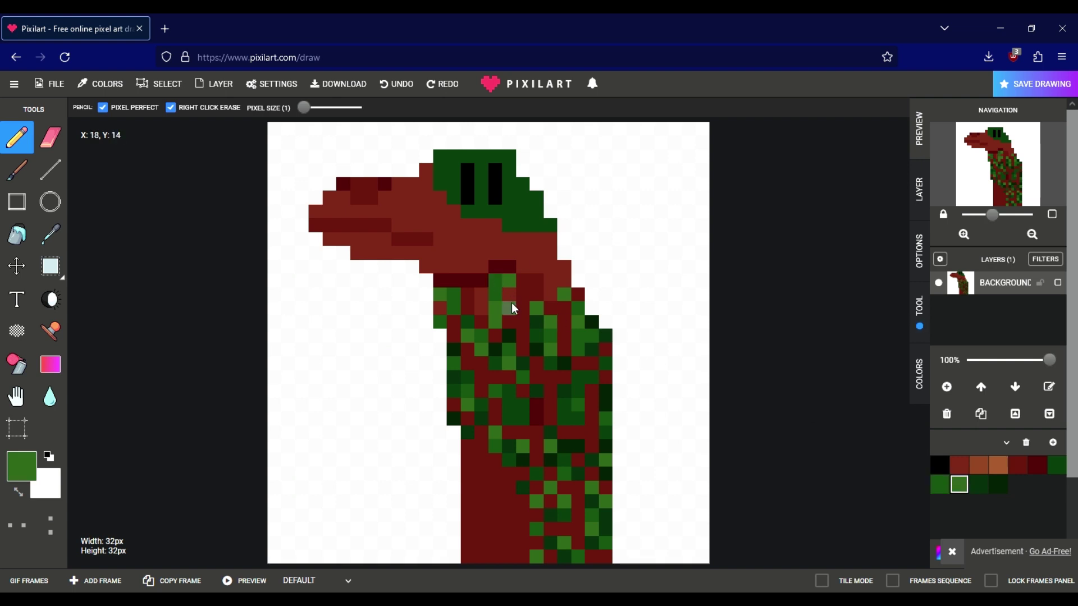
{"action": "left_click", "coordinate": [979, 484]}
{"action": "left_click", "coordinate": [481, 295]}
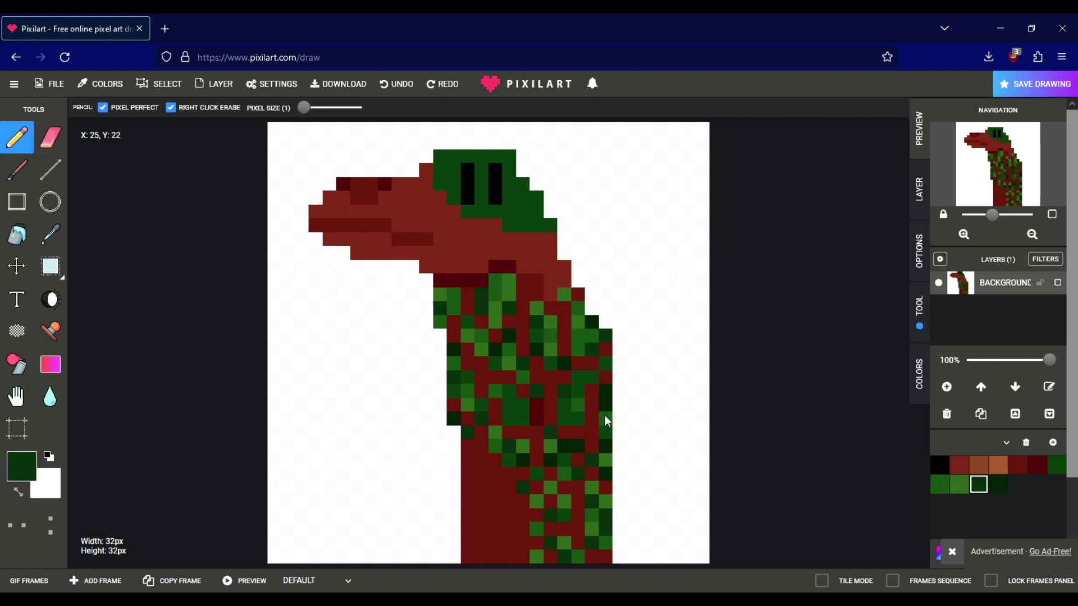
Scatter lightest-green and the two darkest-green pixels over the plain dark red underside of the lower body
{"action": "left_click", "coordinate": [481, 487]}
{"action": "left_click", "coordinate": [495, 515]}
{"action": "left_click", "coordinate": [479, 544]}
{"action": "left_click", "coordinate": [961, 484]}
{"action": "left_click", "coordinate": [468, 515]}
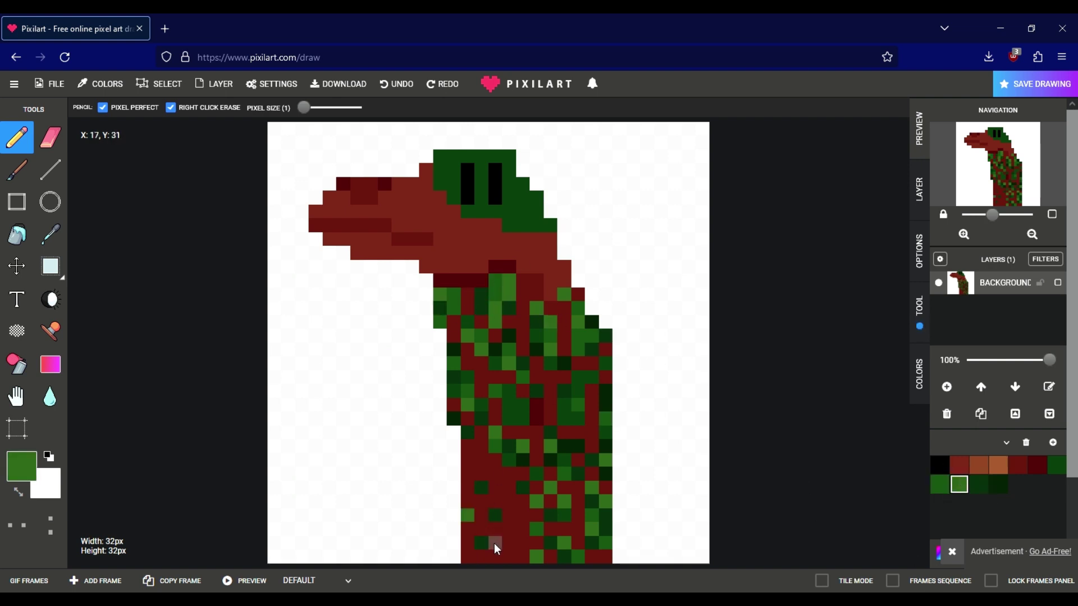
{"action": "left_click", "coordinate": [510, 556]}
{"action": "left_click", "coordinate": [481, 482], "text": "alt"}
{"action": "left_click", "coordinate": [998, 484]}
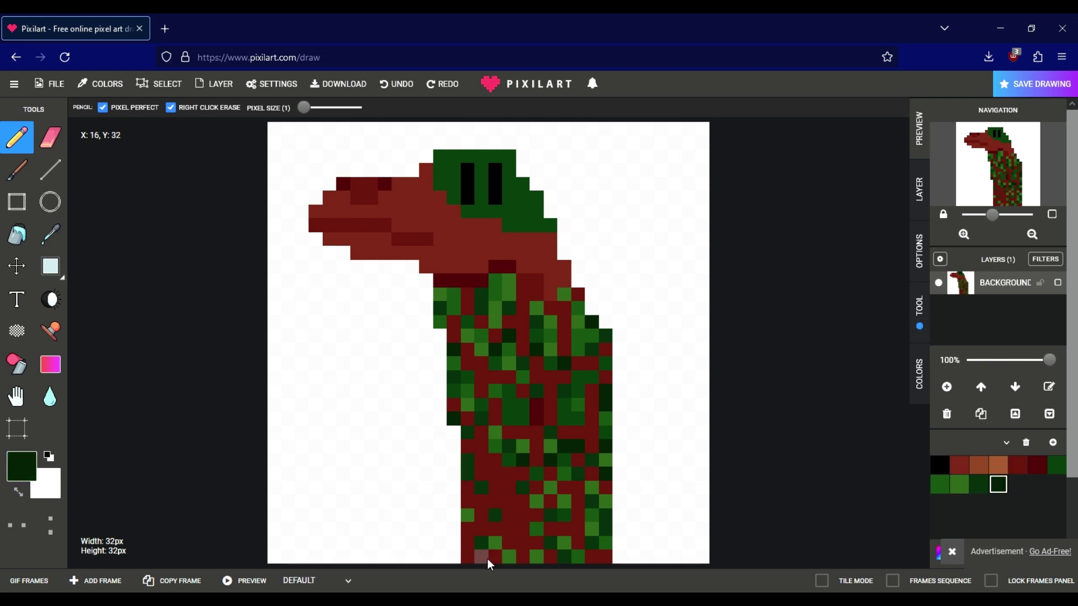
Fill the underside of the lower body with the darkest red, covering the scattered green pixels there
{"action": "left_click", "coordinate": [1018, 465]}
{"action": "left_click", "coordinate": [1038, 465]}
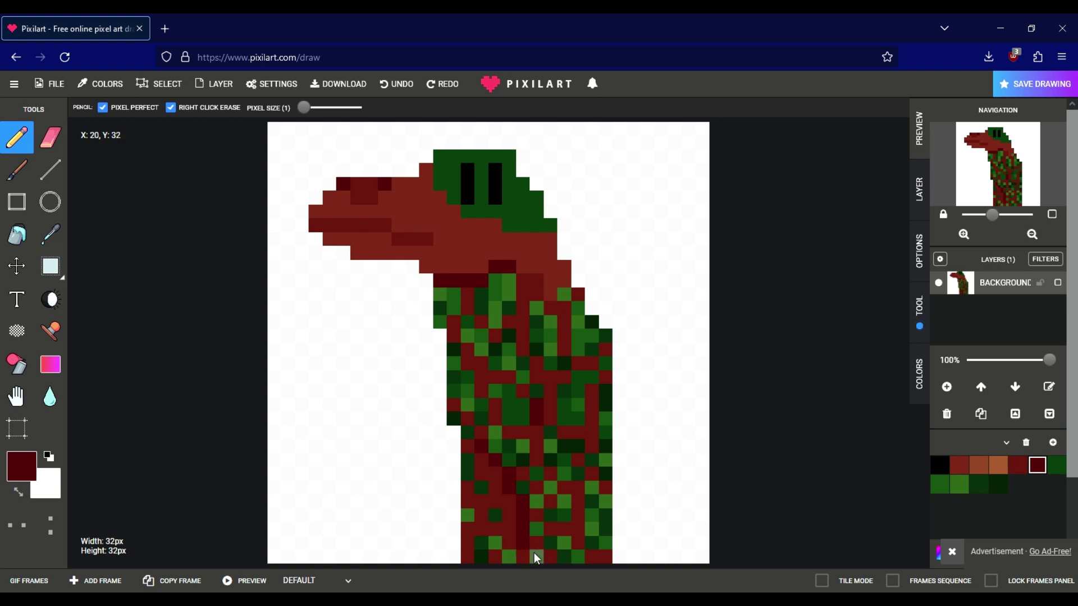
{"action": "key", "text": "b"}
{"action": "left_click", "coordinate": [487, 525]}
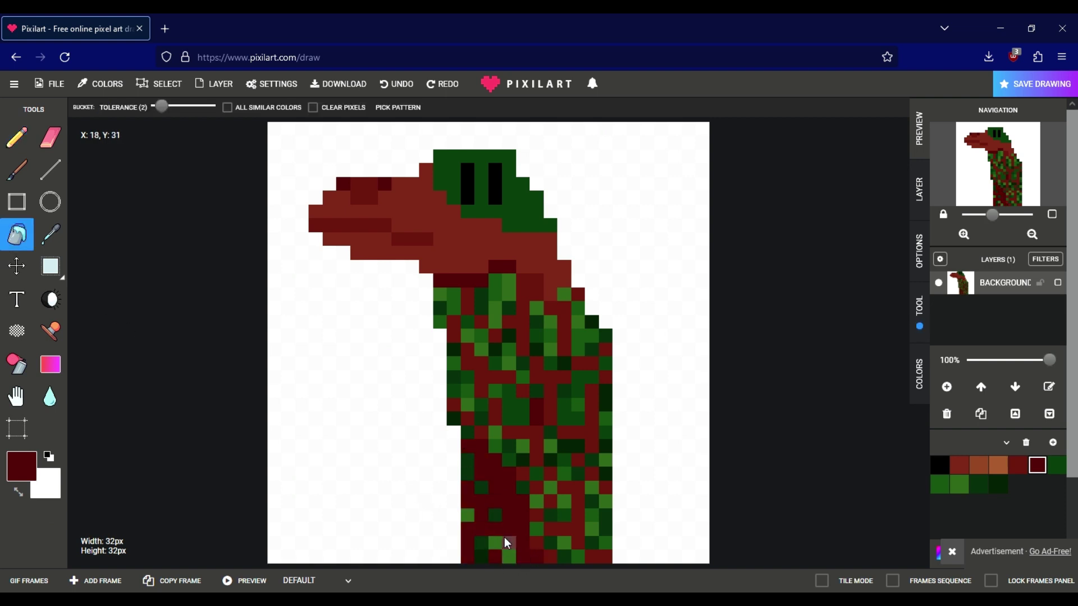
{"action": "left_click", "coordinate": [470, 516]}
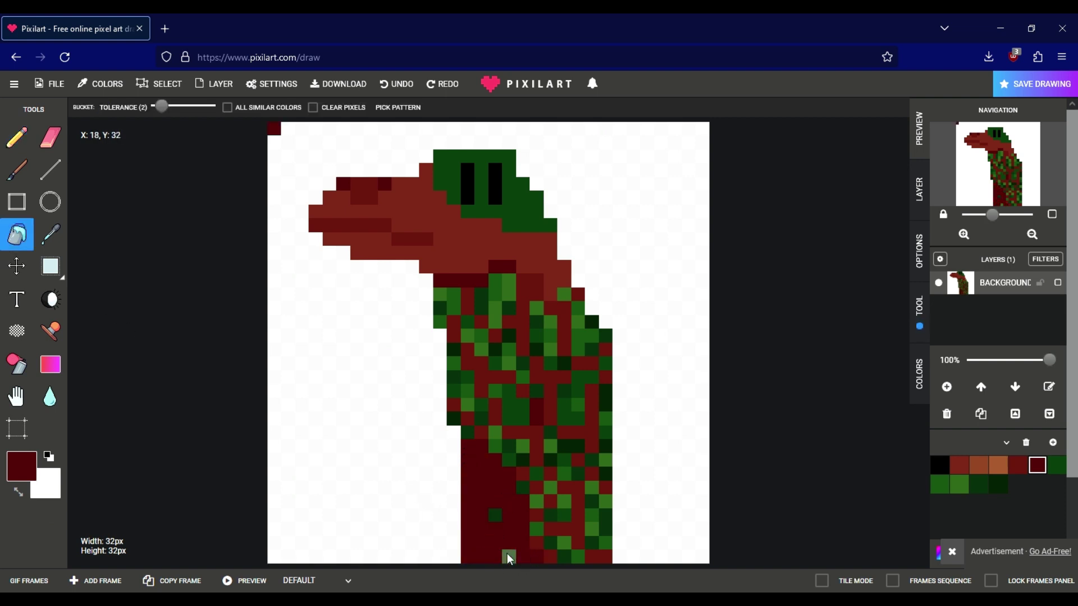
{"action": "left_click", "coordinate": [496, 516]}
Paint short red vertical streaks along the bottom edge of the lower body, trying the orange and brown shades as well
{"action": "left_click", "coordinate": [1018, 465]}
{"action": "left_click", "coordinate": [16, 138]}
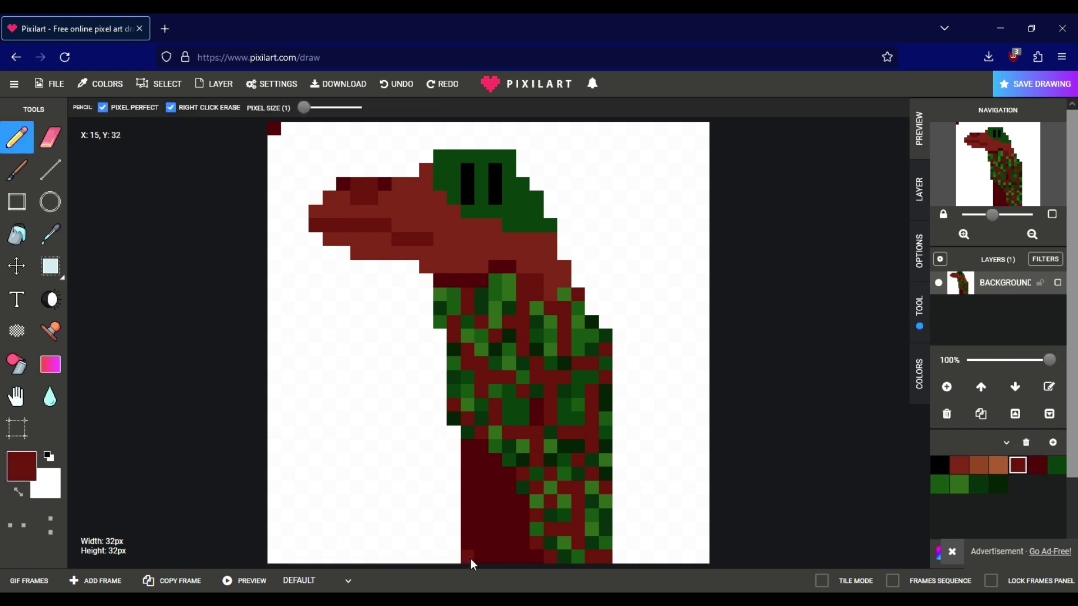
{"action": "left_click", "coordinate": [999, 465]}
{"action": "left_click", "coordinate": [551, 554]}
{"action": "left_click", "coordinate": [979, 466]}
{"action": "mouse_move", "coordinate": [550, 544]}
{"action": "left_mouse_down"}
{"action": "mouse_move", "coordinate": [495, 546]}
{"action": "mouse_move", "coordinate": [552, 546]}
{"action": "left_mouse_up"}
{"action": "left_click", "coordinate": [959, 466]}
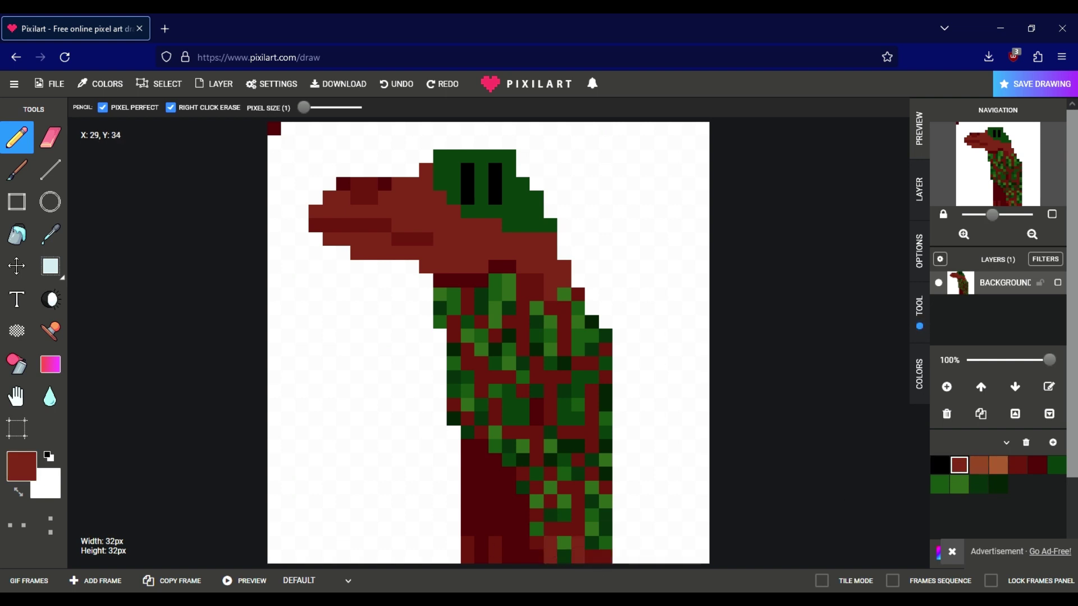
Create a deeper shade of the darkest red and fill the whole background around the creature with it
{"action": "left_click", "coordinate": [1037, 465]}
{"action": "left_click", "coordinate": [1038, 465]}
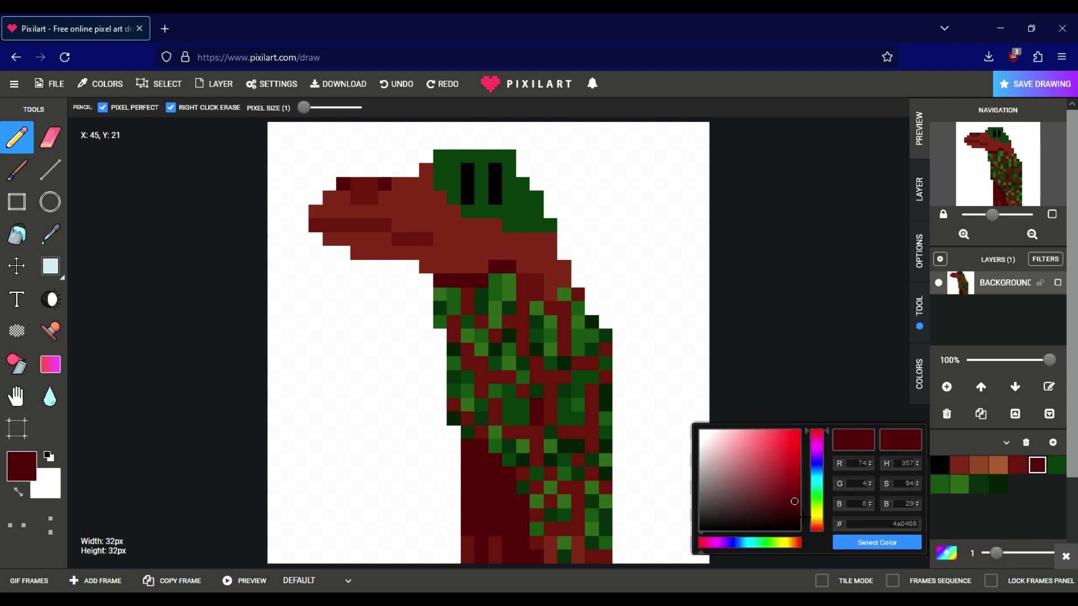
{"action": "left_click", "coordinate": [866, 543]}
{"action": "key", "text": "b"}
{"action": "left_click", "coordinate": [346, 389]}
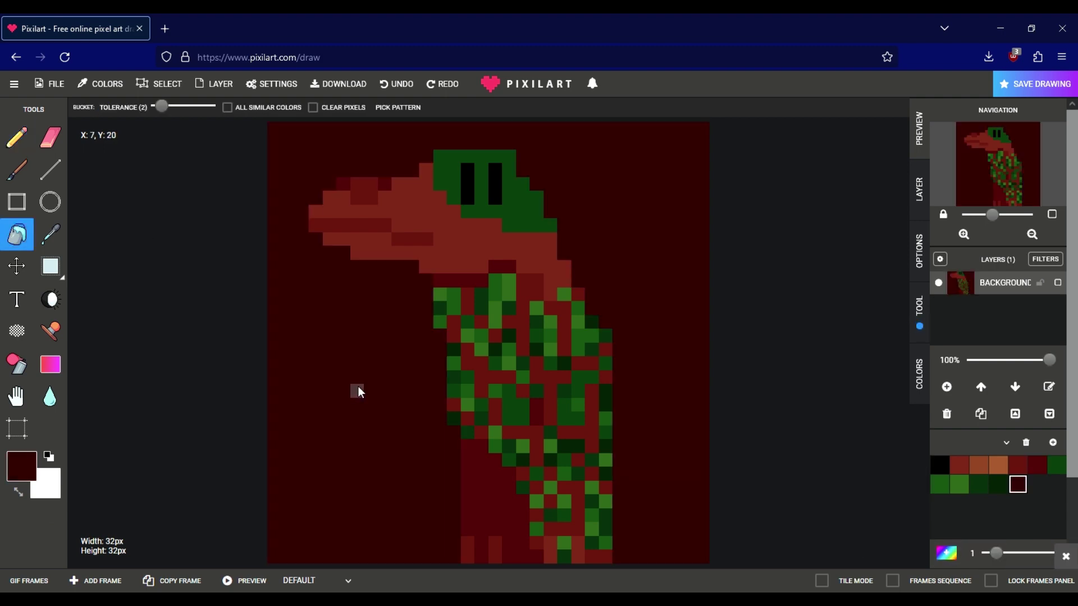